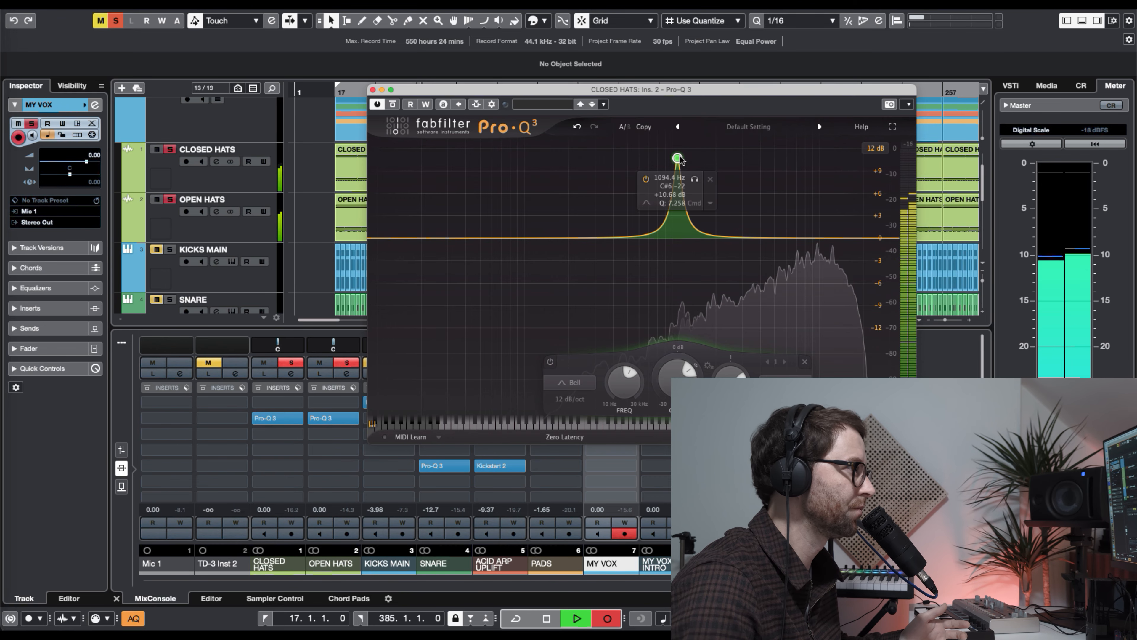
Step: Sweep the narrow boost on the CLOSED HATS EQ to about 2150 Hz and turn it into a cut of about -11.5 dB
{"action": "mouse_move", "coordinate": [679, 159]}
{"action": "left_mouse_down"}
{"action": "mouse_move", "coordinate": [708, 147]}
{"action": "mouse_move", "coordinate": [666, 147]}
{"action": "left_mouse_up"}
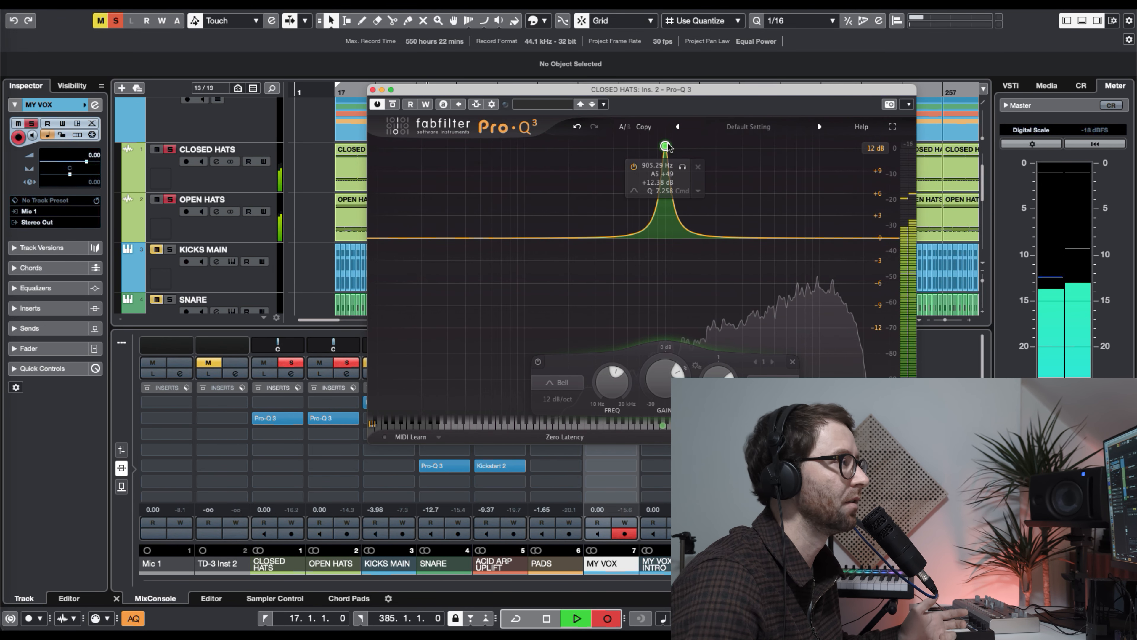
{"action": "left_click_drag", "start_coordinate": [667, 147], "coordinate": [722, 150]}
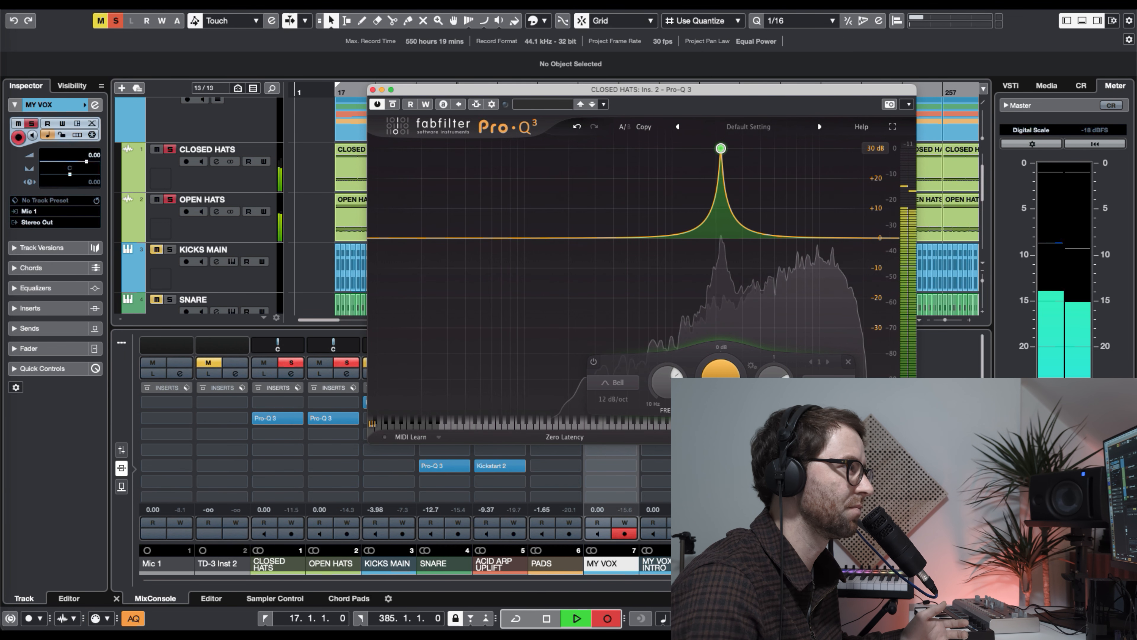
{"action": "scroll", "coordinate": [717, 376], "scroll_direction": "down", "scroll_amount": 10}
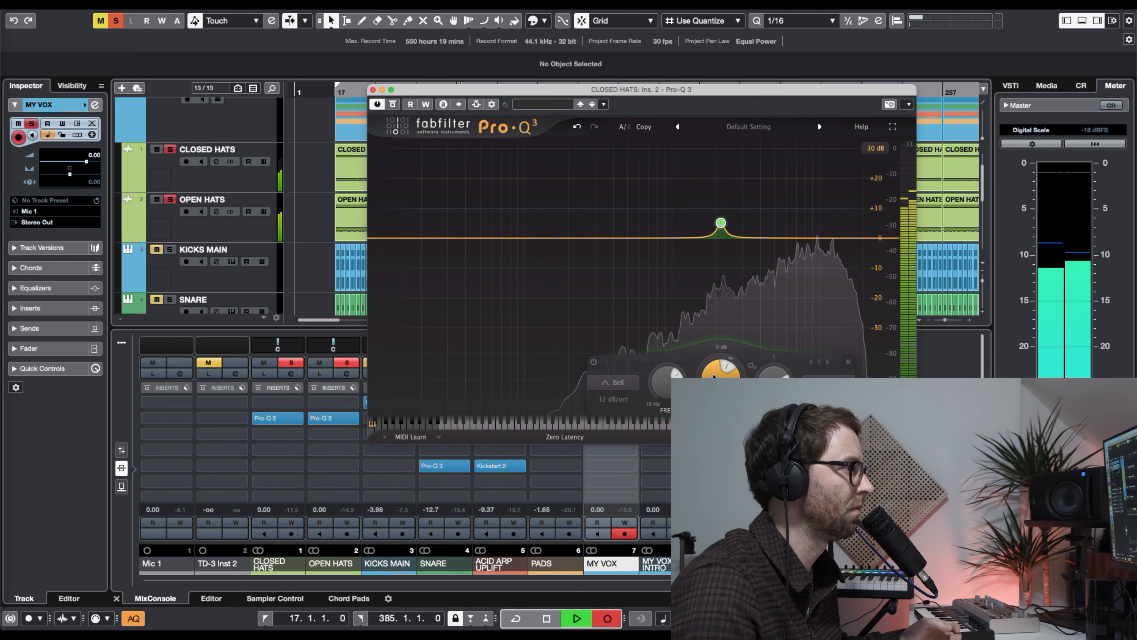
{"action": "scroll", "coordinate": [713, 375], "scroll_direction": "down", "scroll_amount": 2}
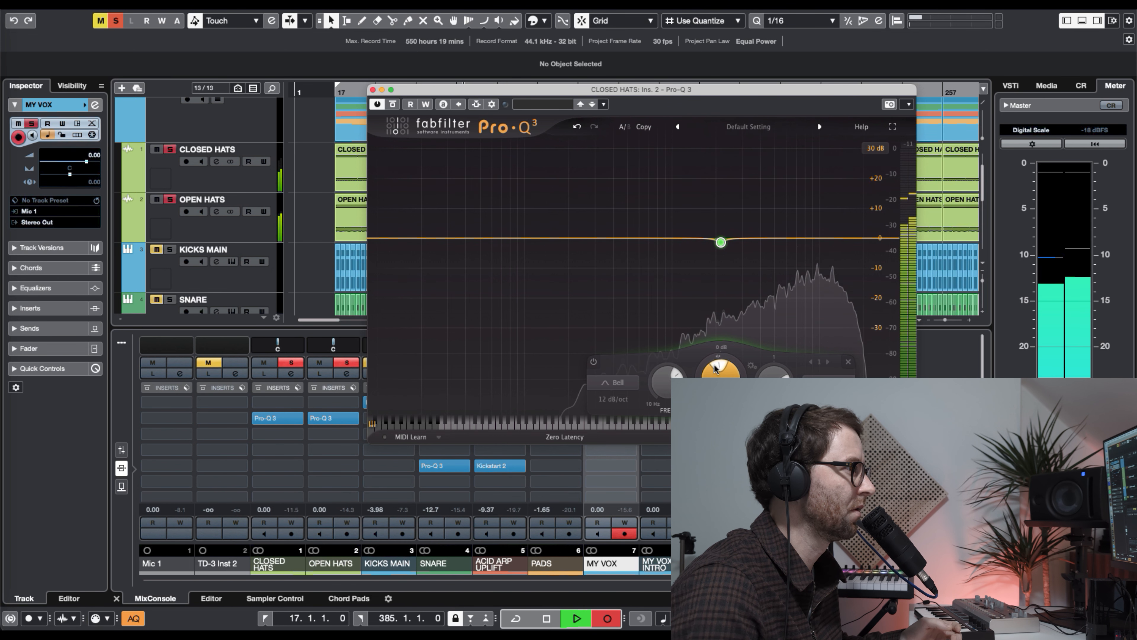
{"action": "scroll", "coordinate": [715, 369], "scroll_direction": "down", "scroll_amount": 4}
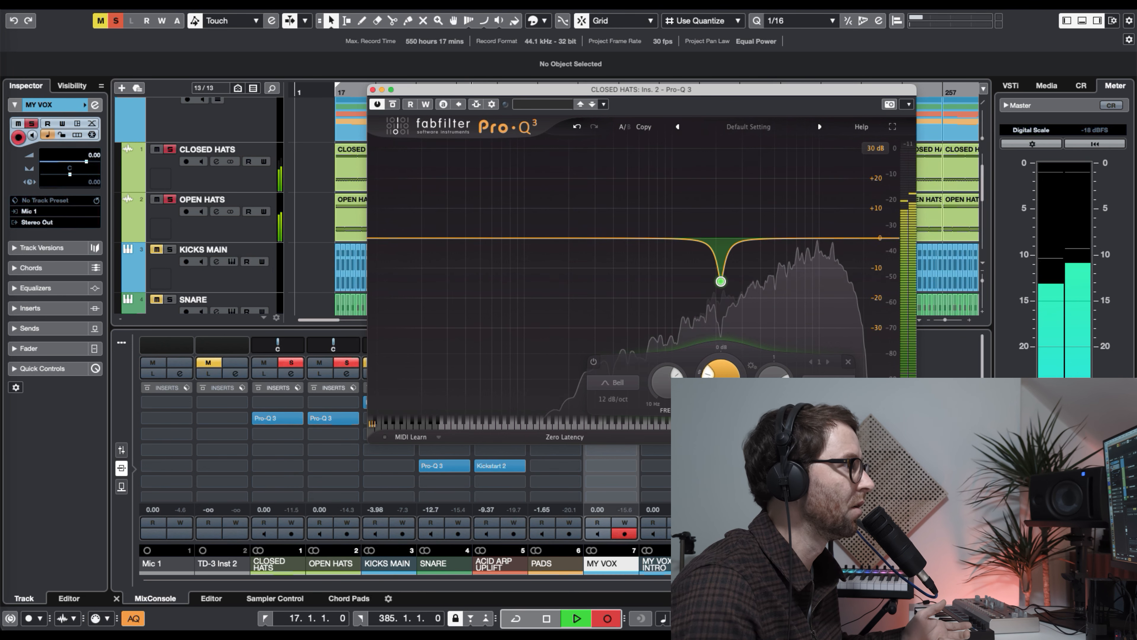
{"action": "scroll", "coordinate": [710, 374], "scroll_direction": "up", "scroll_amount": 1}
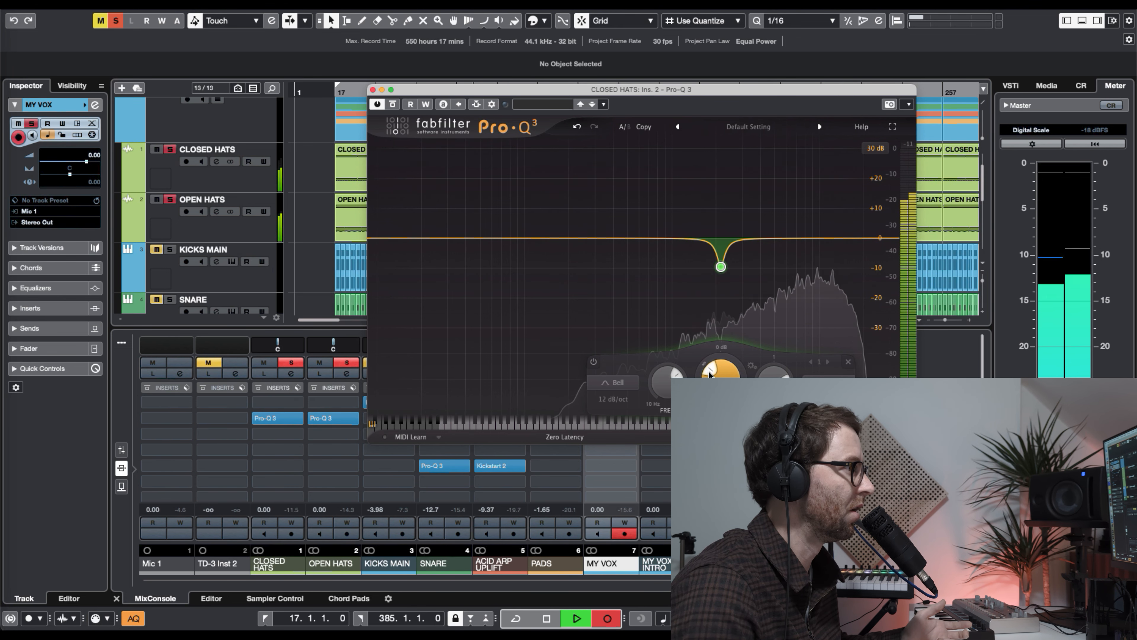
{"action": "scroll", "coordinate": [710, 375], "scroll_direction": "down", "scroll_amount": 1}
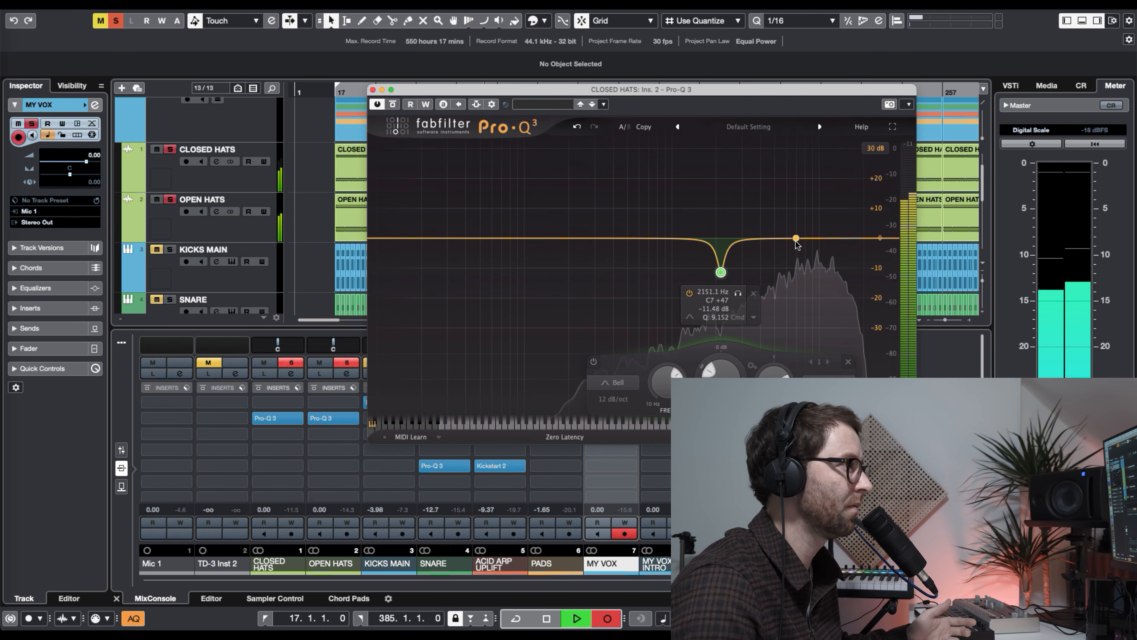
Step: Add a second narrow CLOSED HATS band at about 7200 Hz, cut it by about 14 dB, and close the EQ
{"action": "left_click_drag", "start_coordinate": [787, 242], "coordinate": [798, 141]}
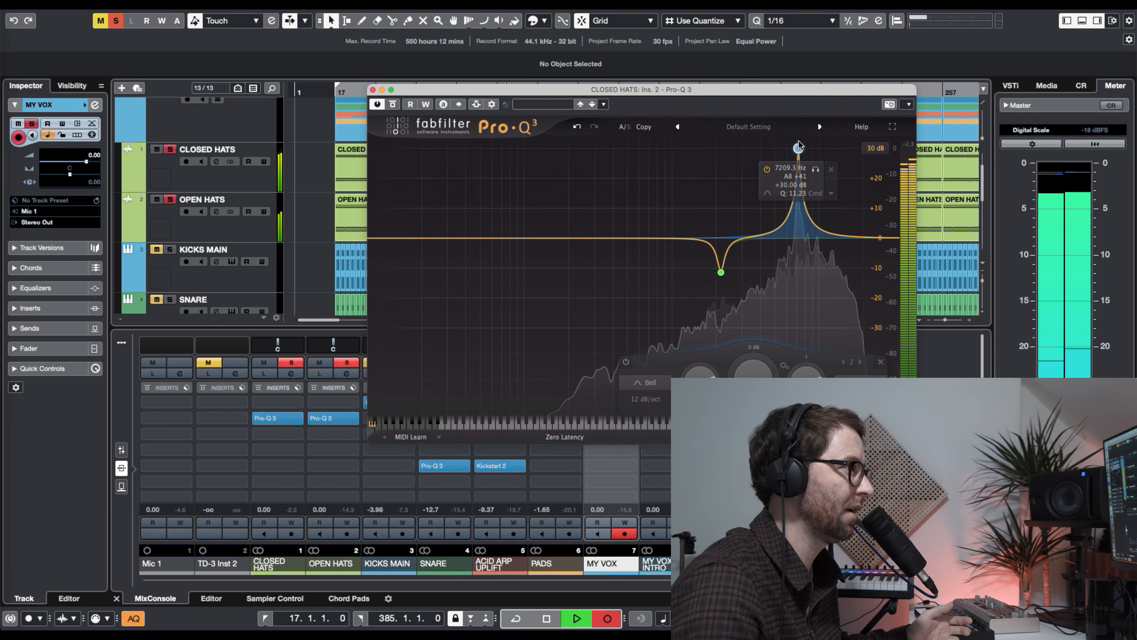
{"action": "left_click_drag", "start_coordinate": [753, 371], "coordinate": [753, 415]}
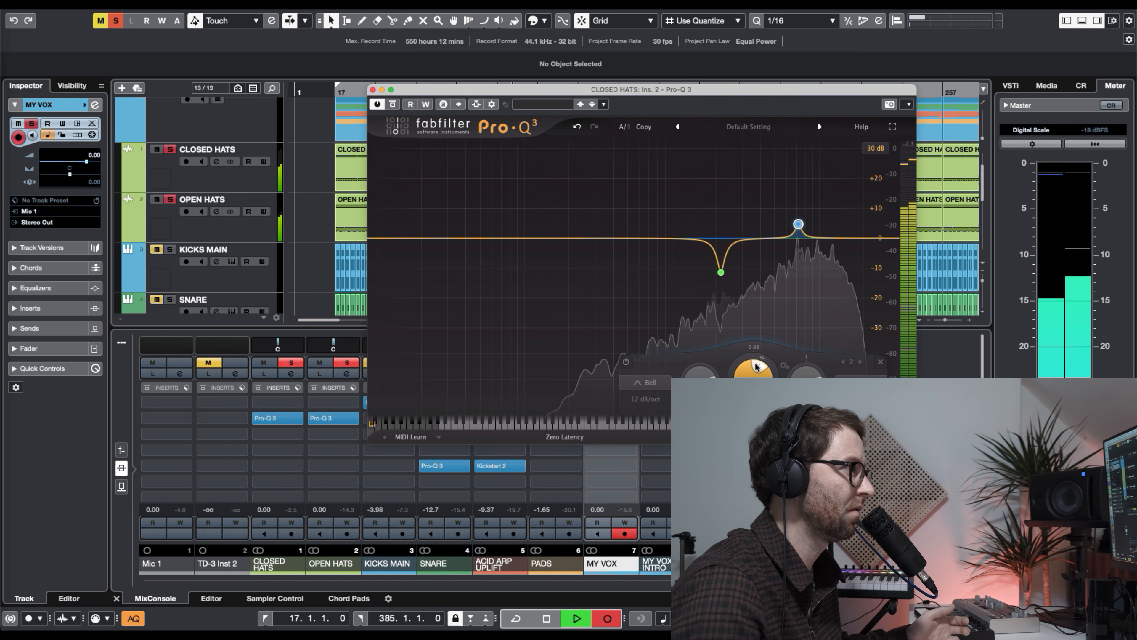
{"action": "left_click_drag", "start_coordinate": [755, 366], "coordinate": [742, 383]}
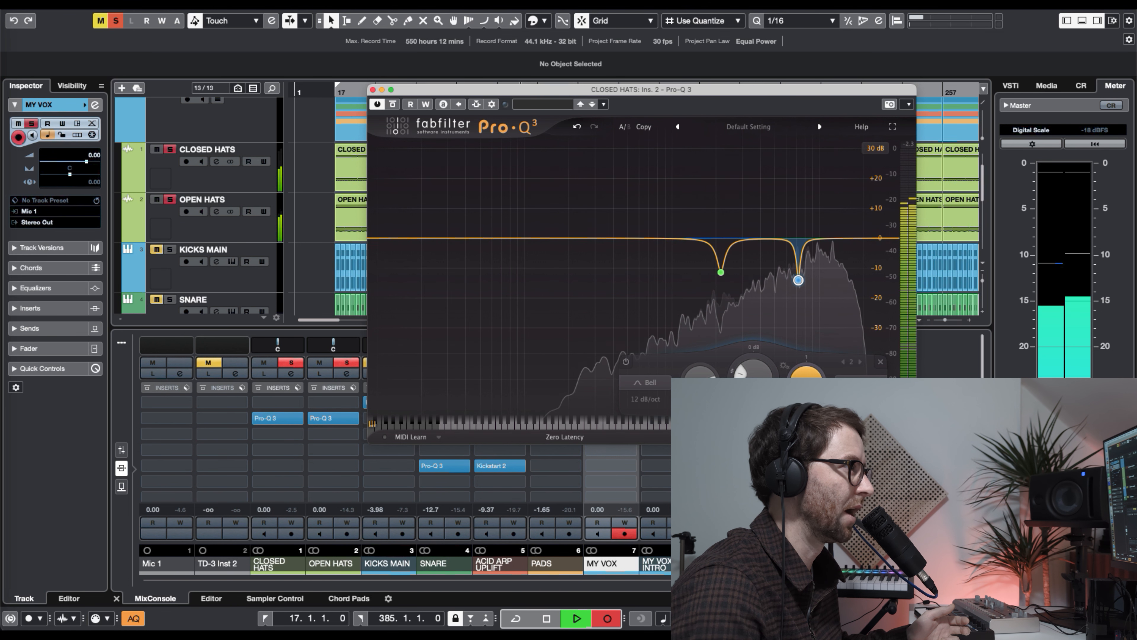
{"action": "left_click", "coordinate": [721, 272]}
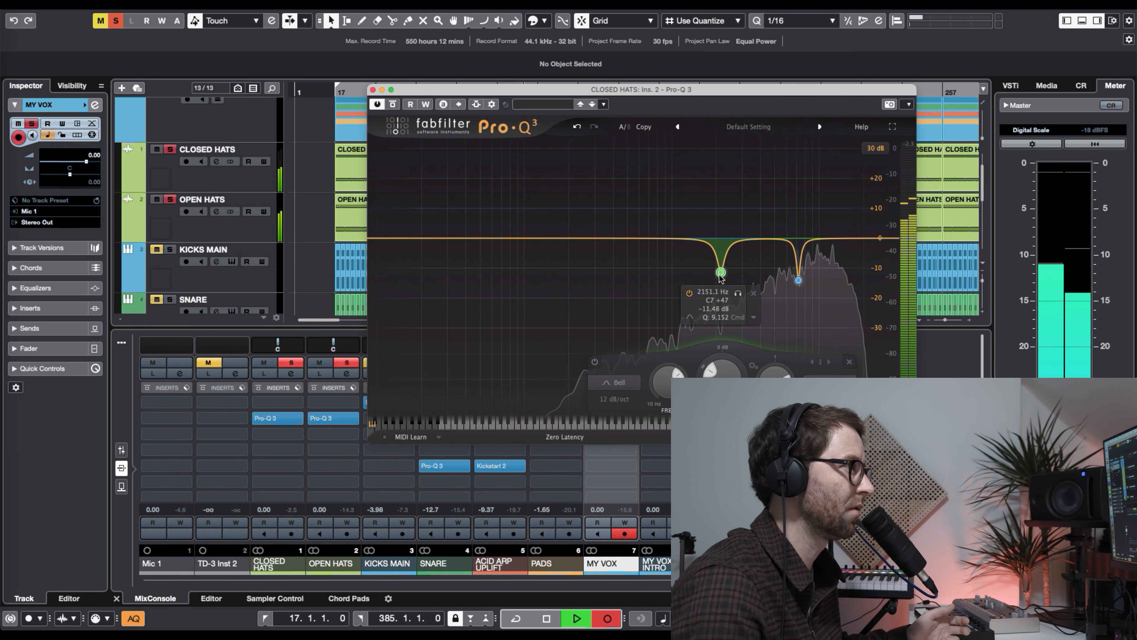
{"action": "left_click", "coordinate": [372, 90]}
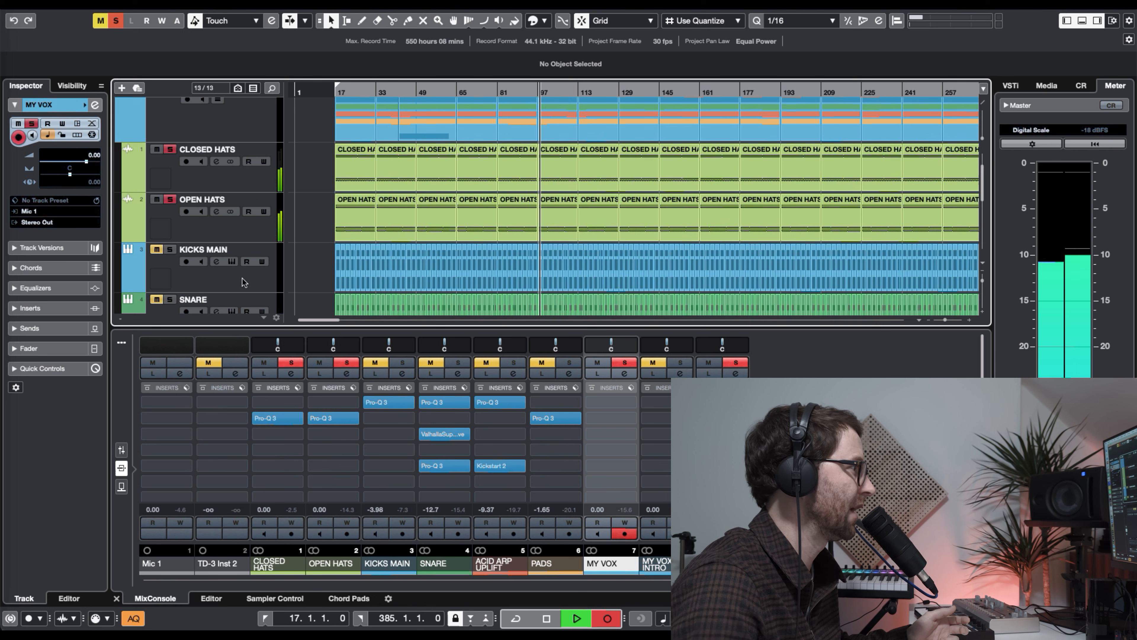
Step: Open the OPEN HATS EQ and make a narrow cut of about -13.8 dB at about 7940 Hz
{"action": "left_click", "coordinate": [345, 423]}
{"action": "left_click", "coordinate": [784, 211]}
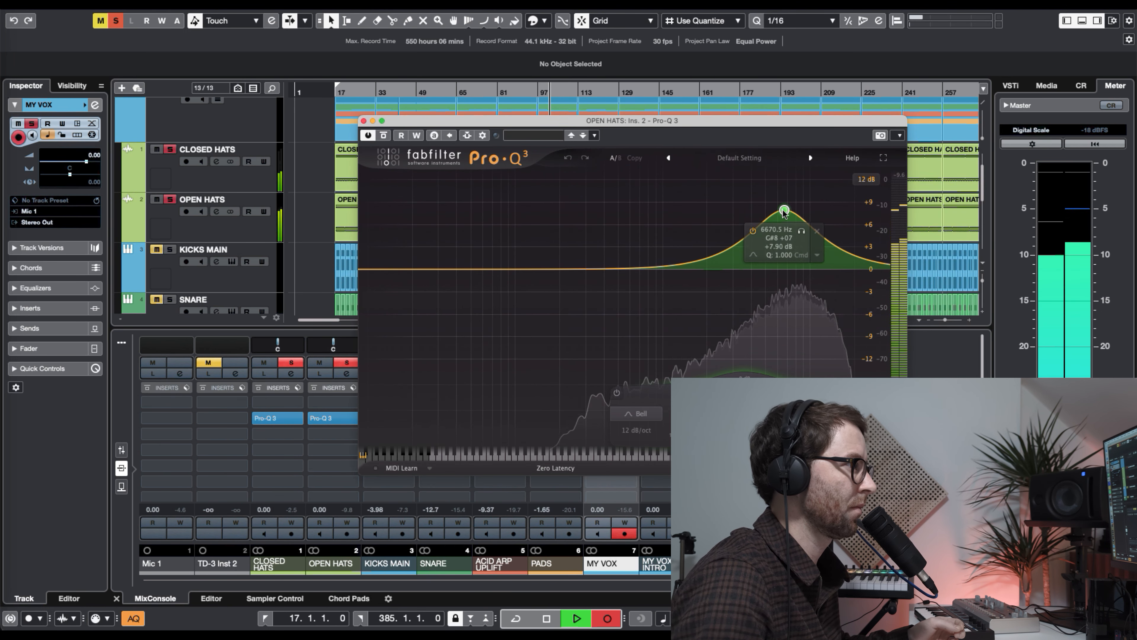
{"action": "left_click_drag", "start_coordinate": [783, 211], "coordinate": [785, 201]}
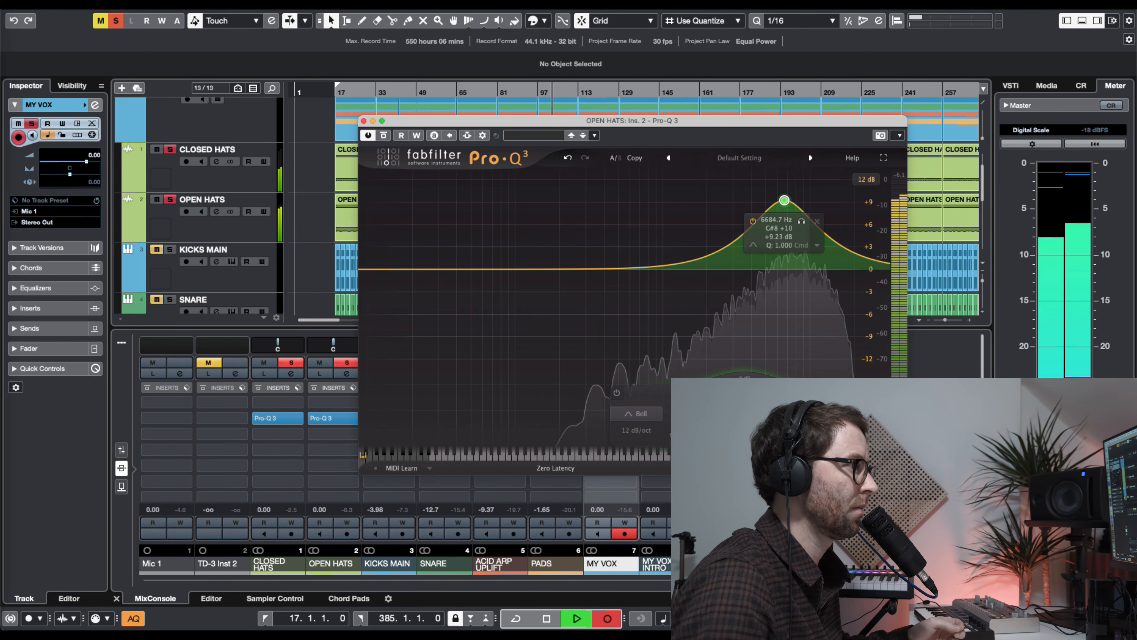
{"action": "scroll", "coordinate": [785, 200], "scroll_direction": "up", "scroll_amount": 5}
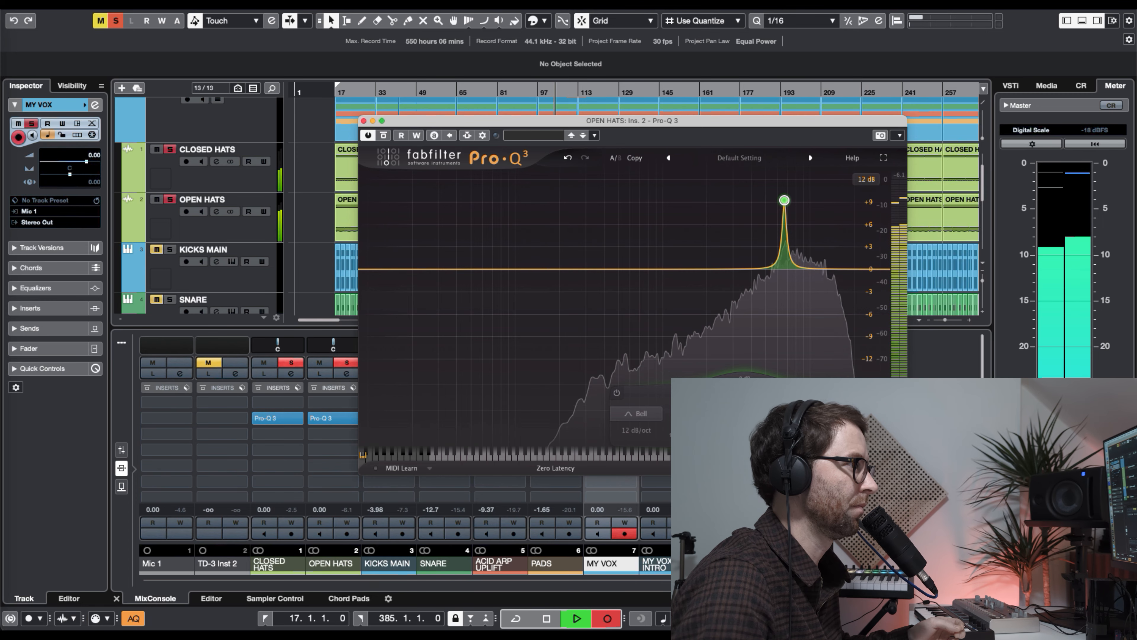
{"action": "left_click_drag", "start_coordinate": [784, 201], "coordinate": [795, 255]}
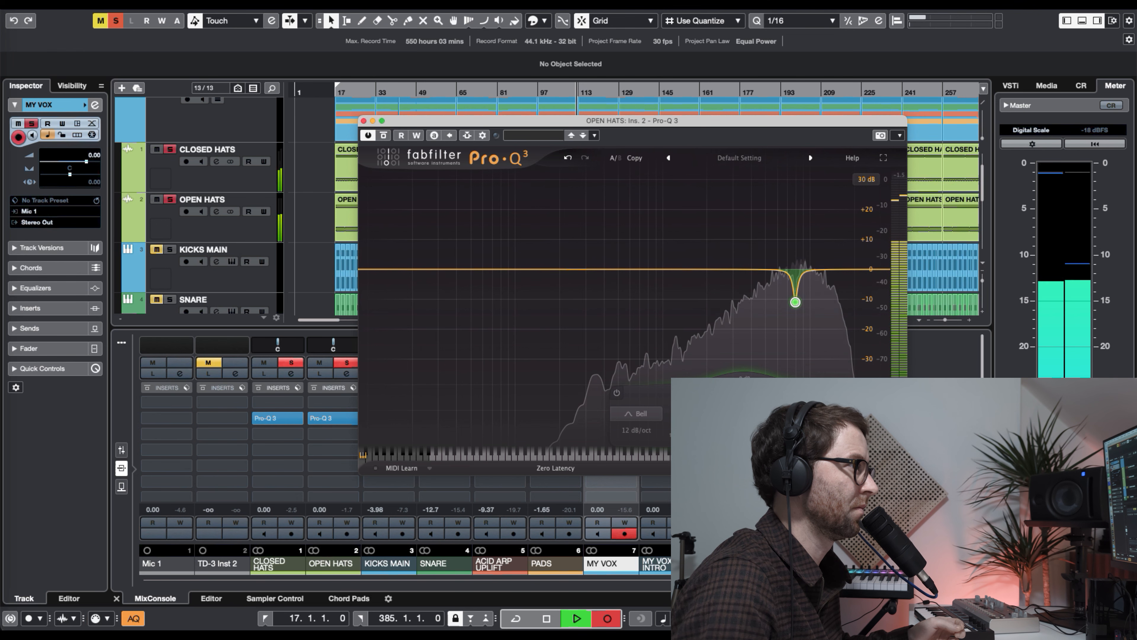
{"action": "left_click_drag", "start_coordinate": [795, 308], "coordinate": [795, 311]}
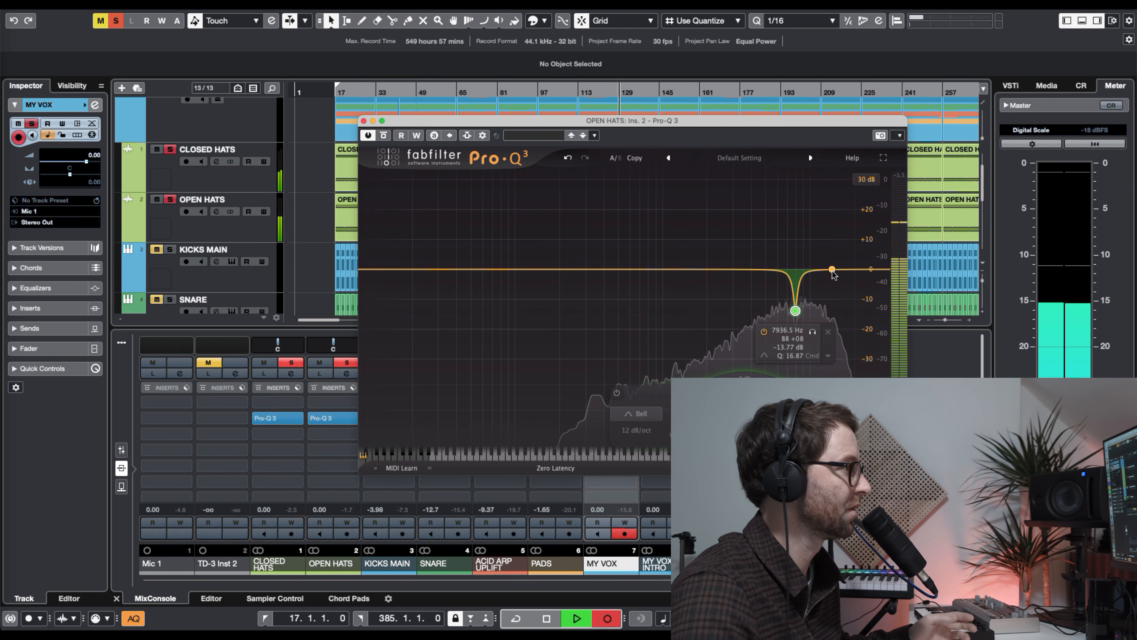
Step: Add a second narrow cut of about -10 dB at about 12.3 kHz on the OPEN HATS EQ
{"action": "left_click_drag", "start_coordinate": [736, 269], "coordinate": [824, 184]}
{"action": "scroll", "coordinate": [714, 211], "scroll_direction": "up", "scroll_amount": 5}
{"action": "left_click_drag", "start_coordinate": [744, 405], "coordinate": [744, 460]}
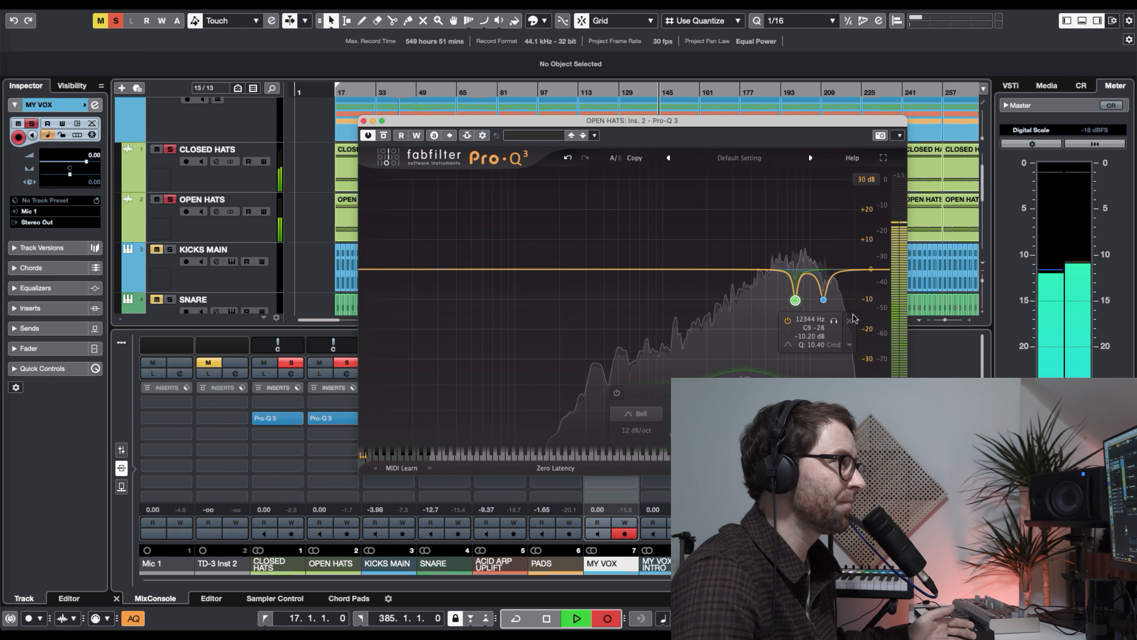
Step: Ease both OPEN HATS cuts to about -8 dB and close the EQ
{"action": "mouse_move", "coordinate": [838, 305]}
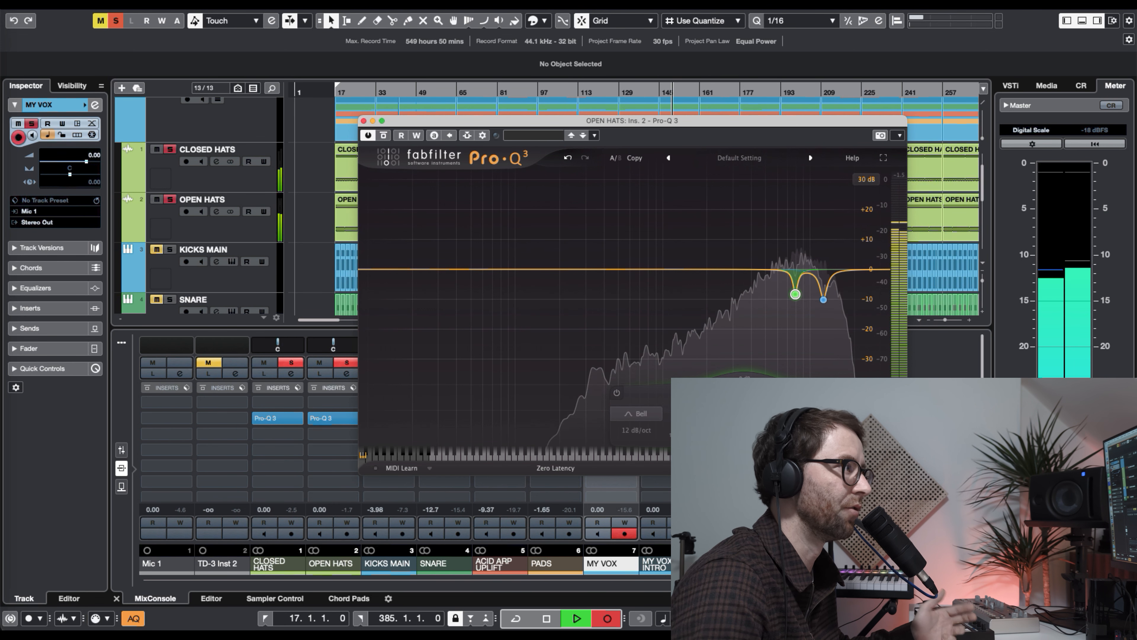
{"action": "left_click_drag", "start_coordinate": [824, 299], "coordinate": [823, 295]}
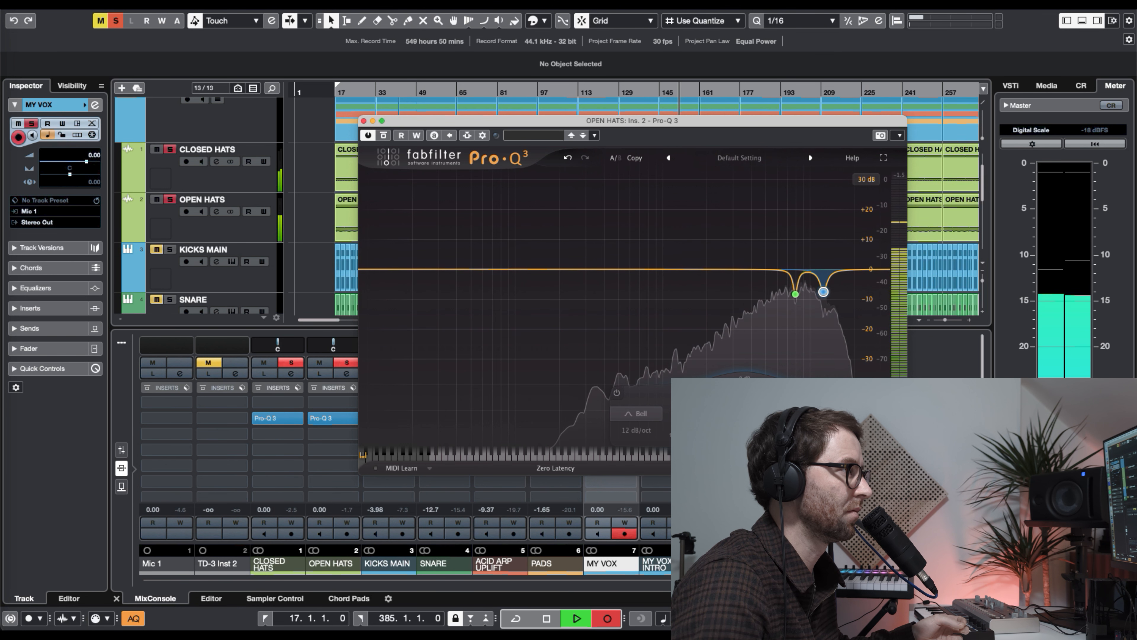
{"action": "left_click_drag", "start_coordinate": [364, 124], "coordinate": [401, 115]}
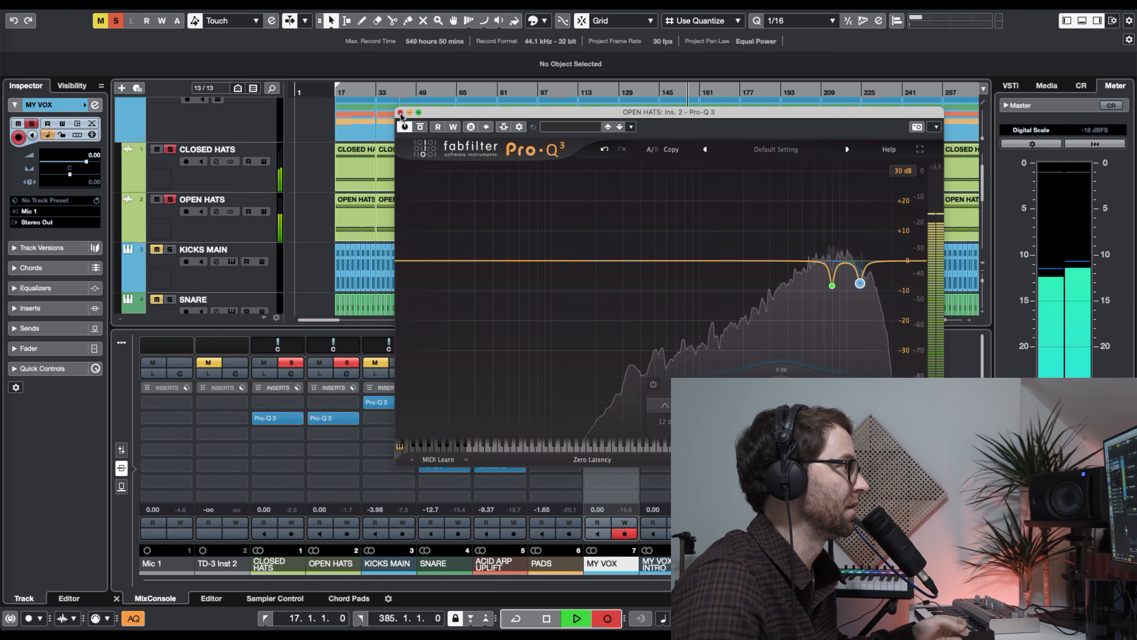
{"action": "left_click", "coordinate": [401, 113]}
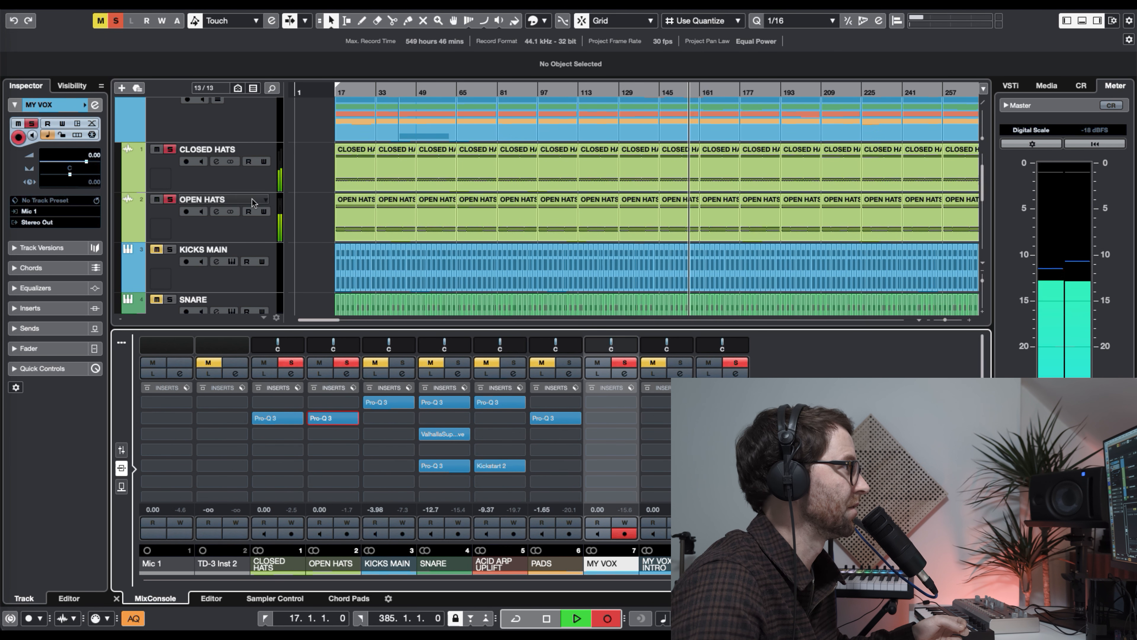
Step: Clear all solos and arrange the CLOSED HATS and OPEN HATS EQs so that both are accessible
{"action": "left_click", "coordinate": [116, 21]}
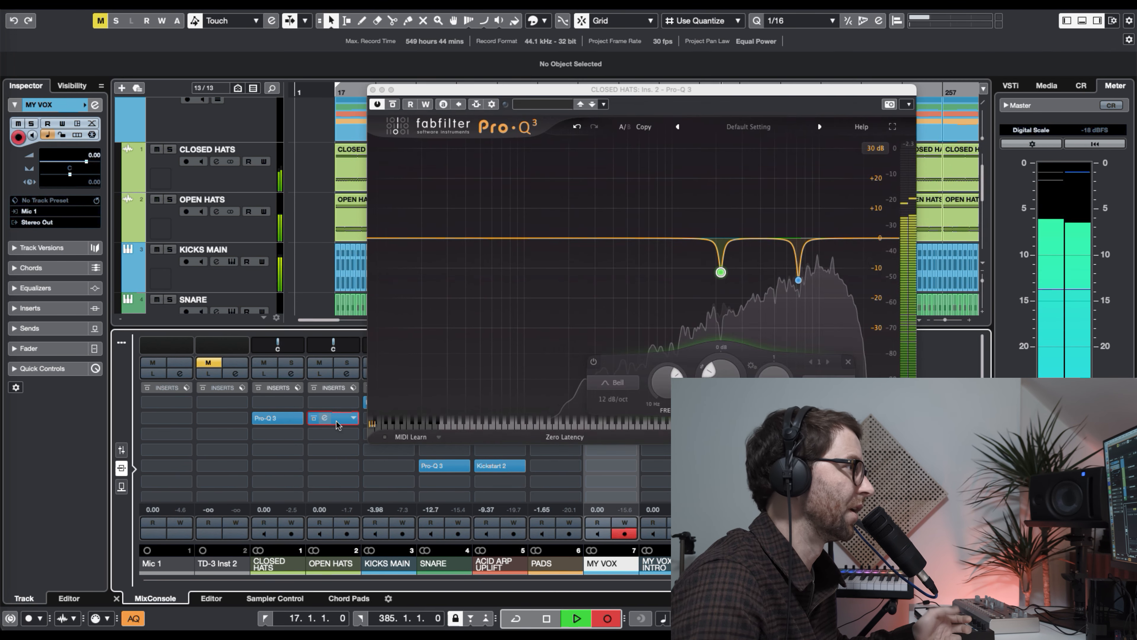
{"action": "left_click", "coordinate": [336, 419]}
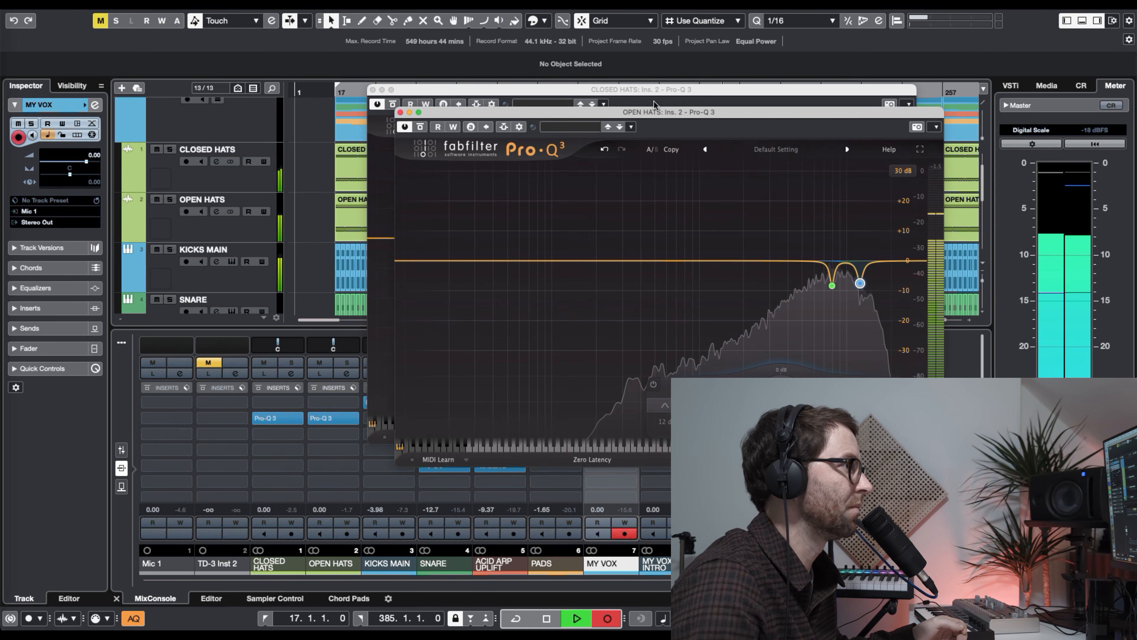
{"action": "left_click_drag", "start_coordinate": [605, 114], "coordinate": [404, 182]}
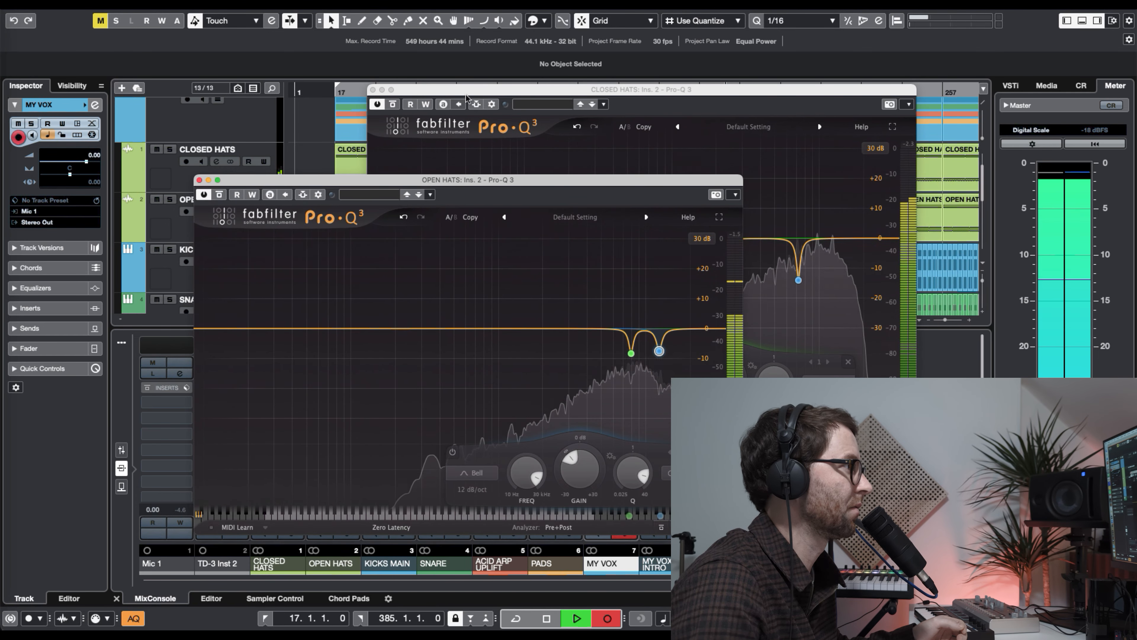
{"action": "left_click", "coordinate": [523, 95]}
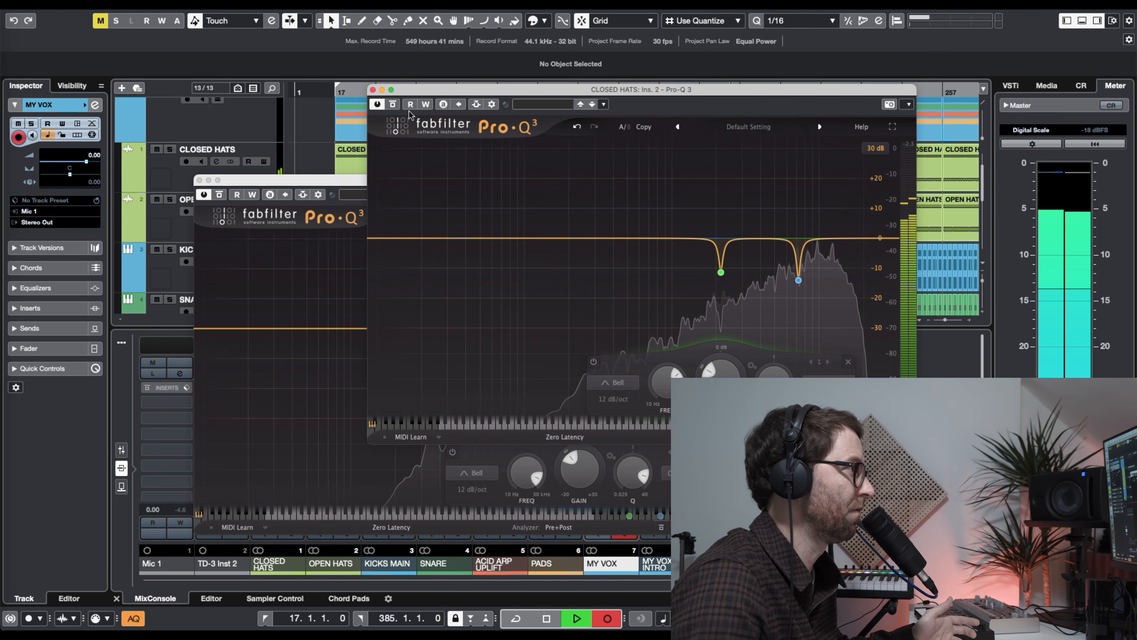
Step: Compare the mix with both hi-hat EQs bypassed and re-enabled
{"action": "left_click", "coordinate": [395, 106]}
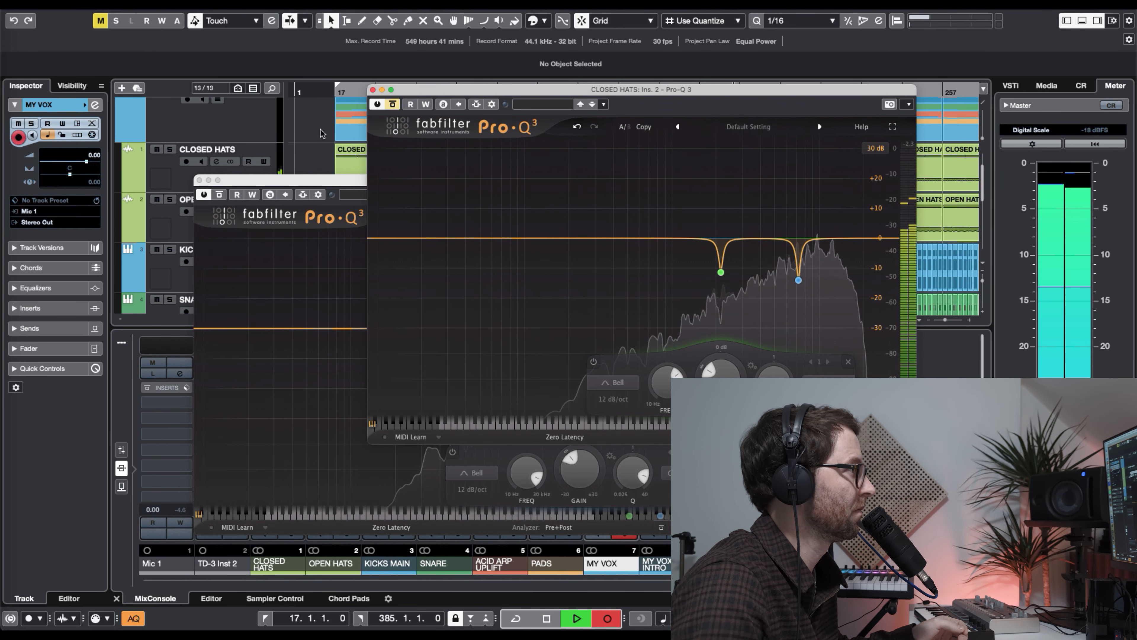
{"action": "left_click", "coordinate": [307, 184]}
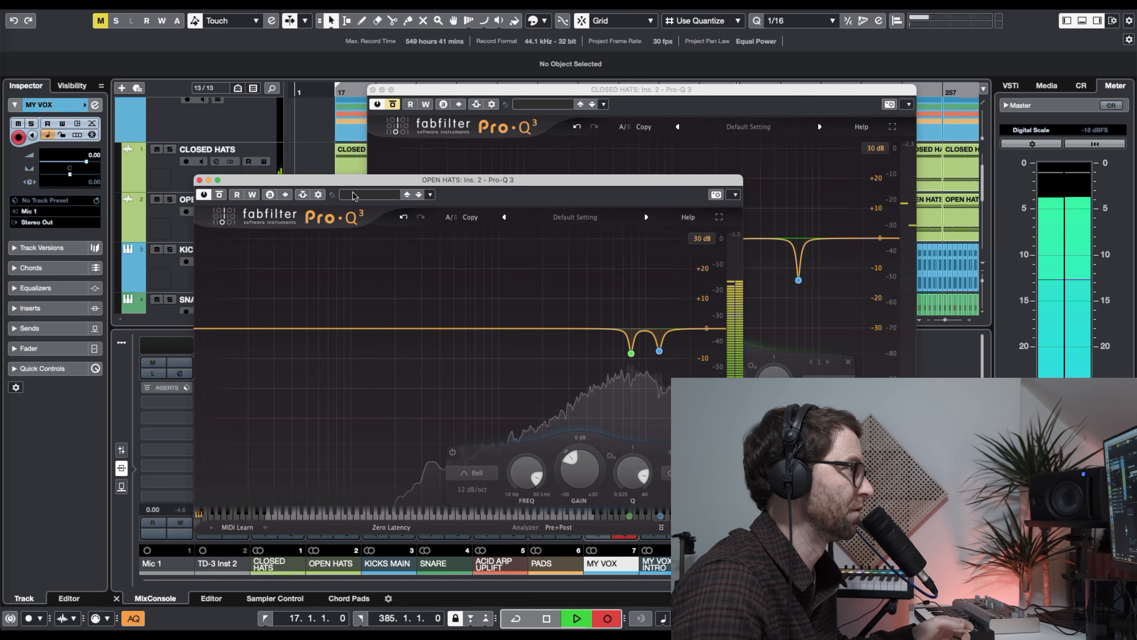
{"action": "left_click", "coordinate": [219, 196]}
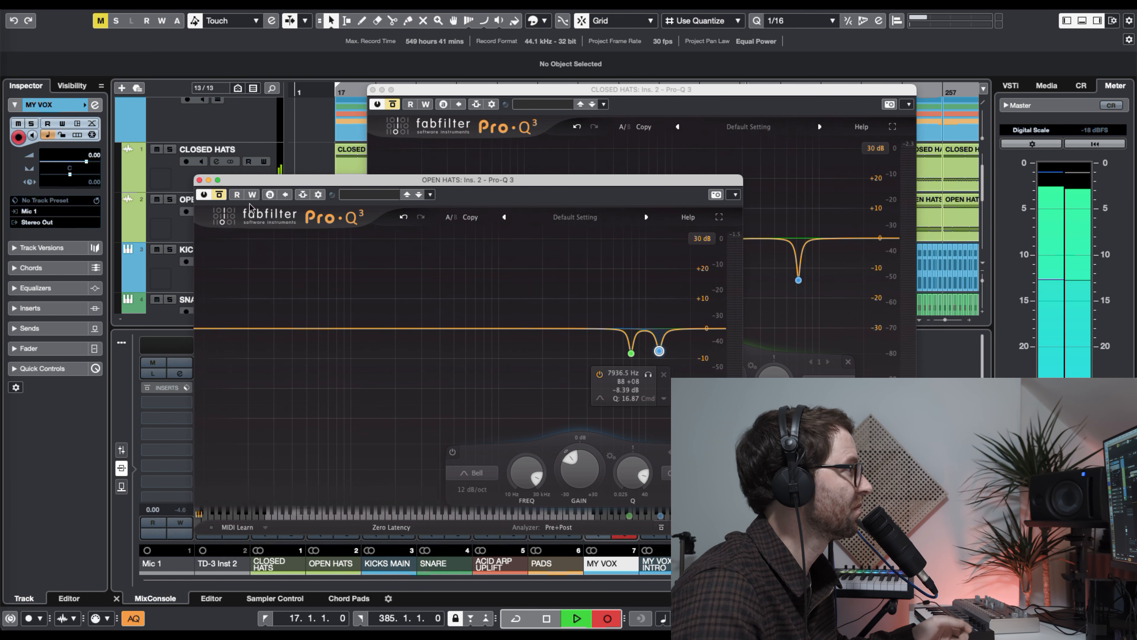
{"action": "left_click", "coordinate": [220, 196]}
{"action": "left_click", "coordinate": [394, 106]}
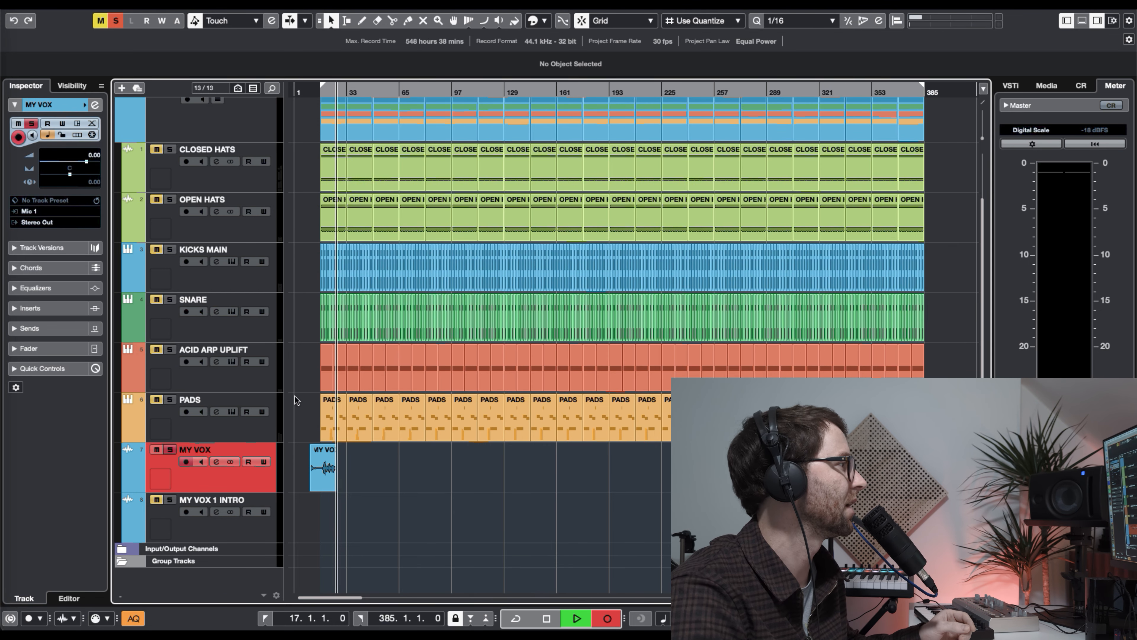
Step: Solo ACID ARP UPLIFT and, in its first Pro-Q 3, sweep a narrow boost to a resonance and cut it by about 11 dB
{"action": "left_click", "coordinate": [170, 351]}
{"action": "left_click", "coordinate": [232, 362]}
{"action": "left_click_drag", "start_coordinate": [573, 324], "coordinate": [572, 294]}
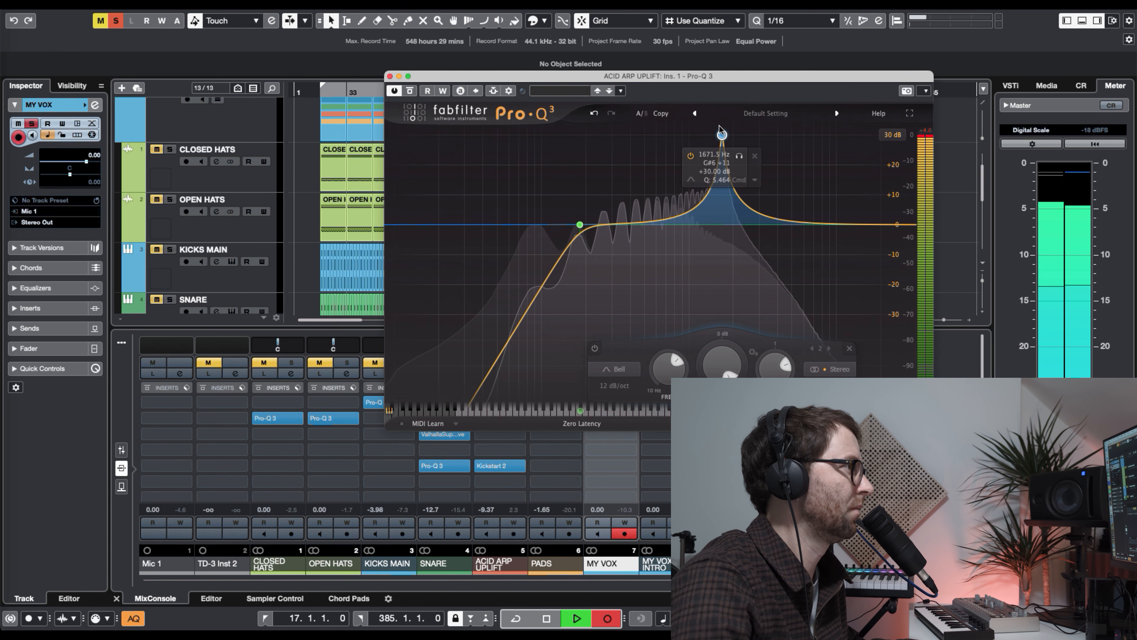
{"action": "left_click_drag", "start_coordinate": [671, 131], "coordinate": [659, 125]}
{"action": "left_click_drag", "start_coordinate": [703, 366], "coordinate": [645, 363]}
Step: Add another narrow cut of about -8 dB at about 1135 Hz on the ACID ARP UPLIFT EQ
{"action": "left_click_drag", "start_coordinate": [746, 224], "coordinate": [728, 158]}
{"action": "left_click_drag", "start_coordinate": [783, 364], "coordinate": [692, 350]}
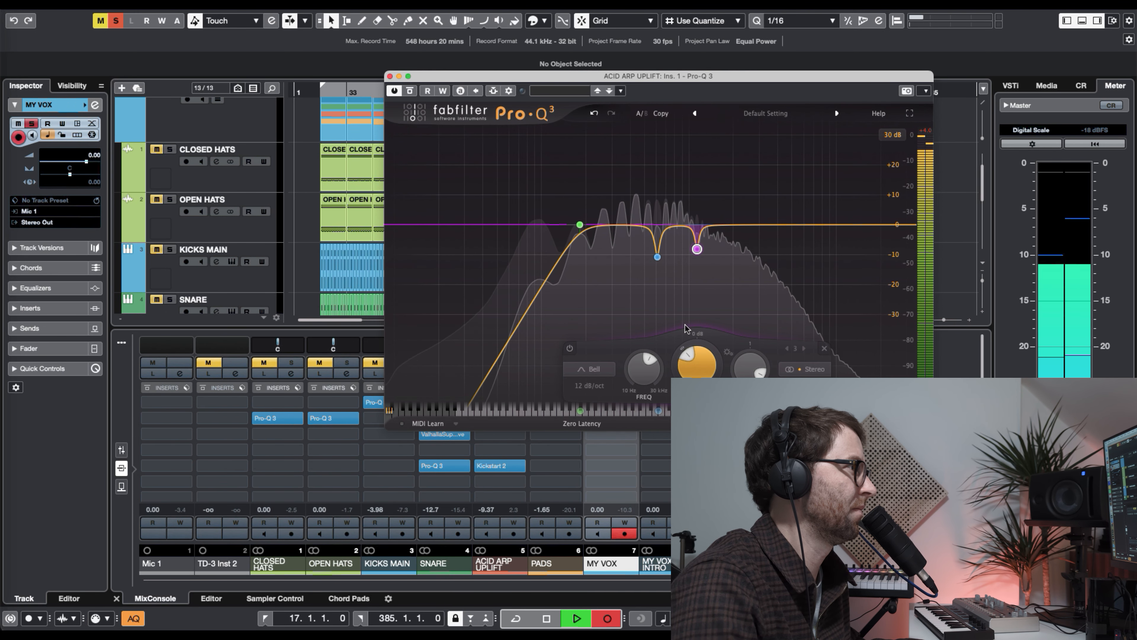
Step: Ease both narrow cuts on the ACID ARP UPLIFT EQ to about -6 dB
{"action": "left_click_drag", "start_coordinate": [657, 256], "coordinate": [657, 250]}
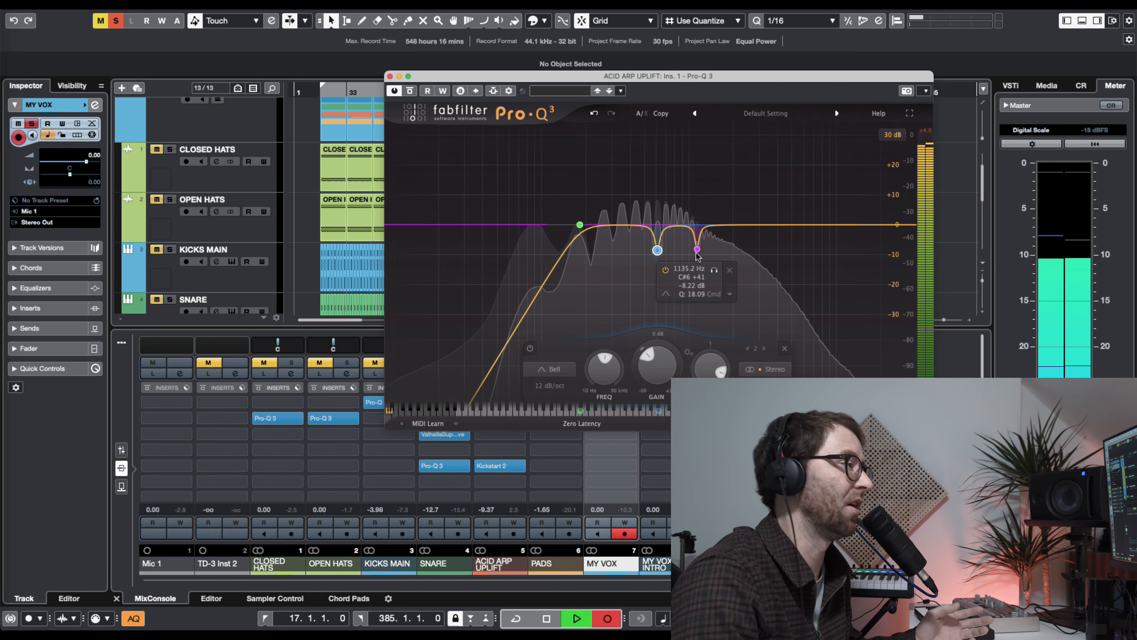
{"action": "left_click", "coordinate": [697, 250]}
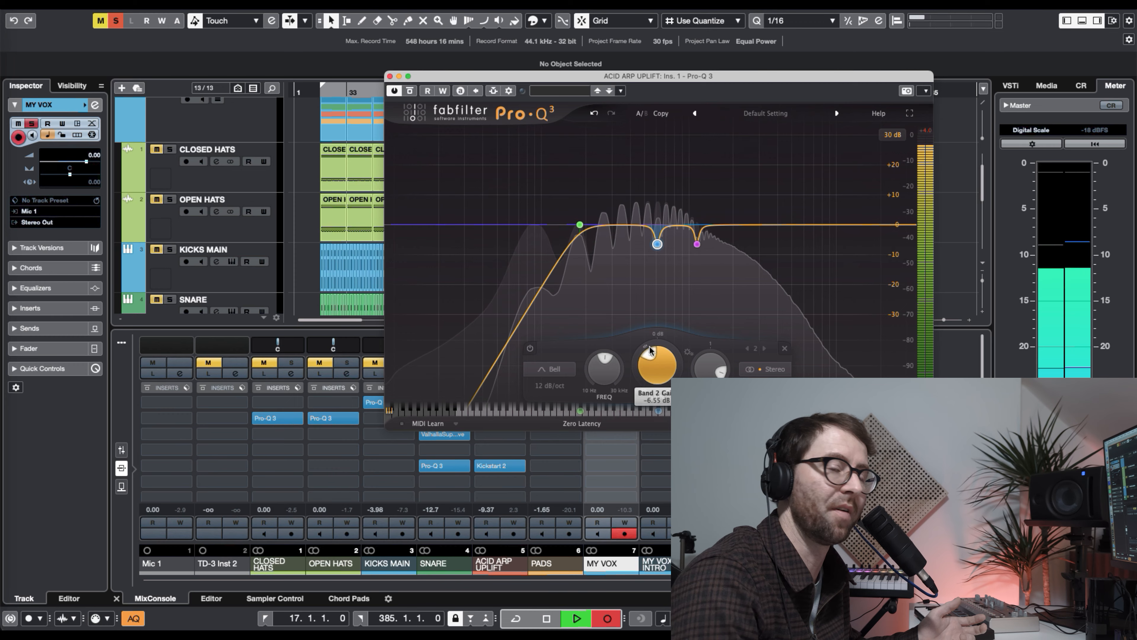
{"action": "left_click_drag", "start_coordinate": [644, 351], "coordinate": [648, 347]}
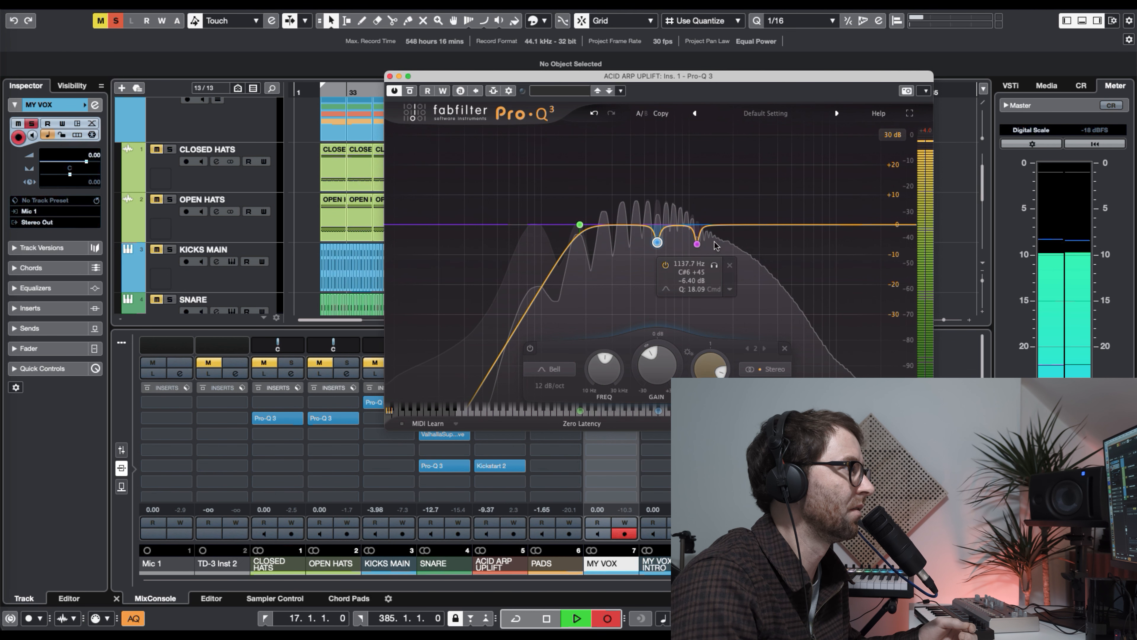
Step: Fine-tune the gain of the higher-frequency narrow cut on the ACID ARP UPLIFT EQ
{"action": "left_click", "coordinate": [696, 245]}
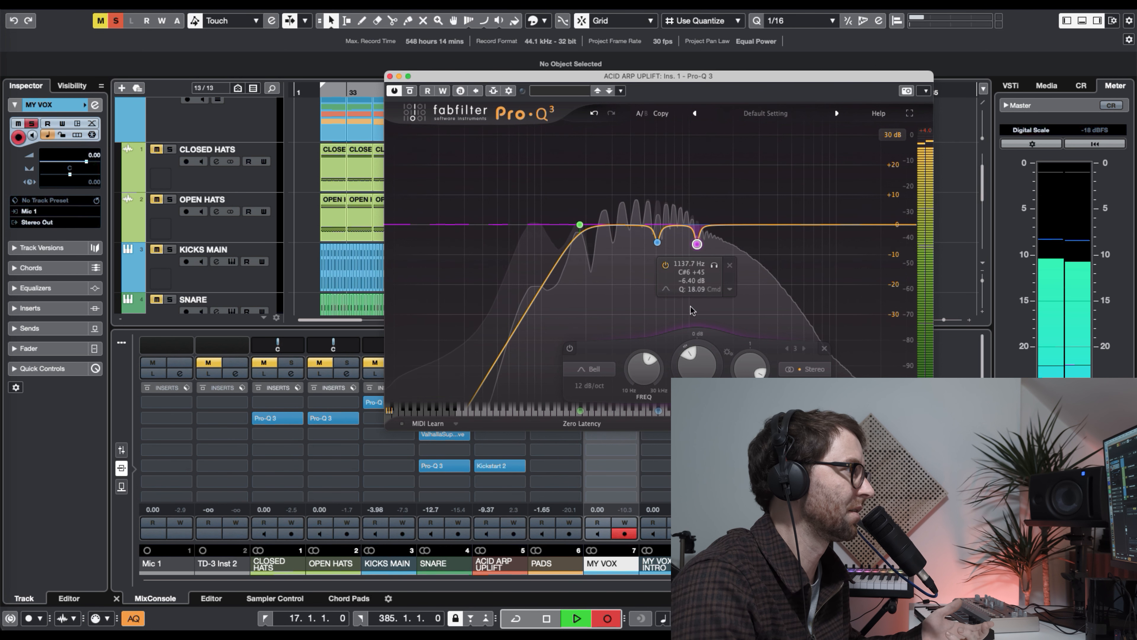
{"action": "left_click_drag", "start_coordinate": [693, 362], "coordinate": [693, 356]}
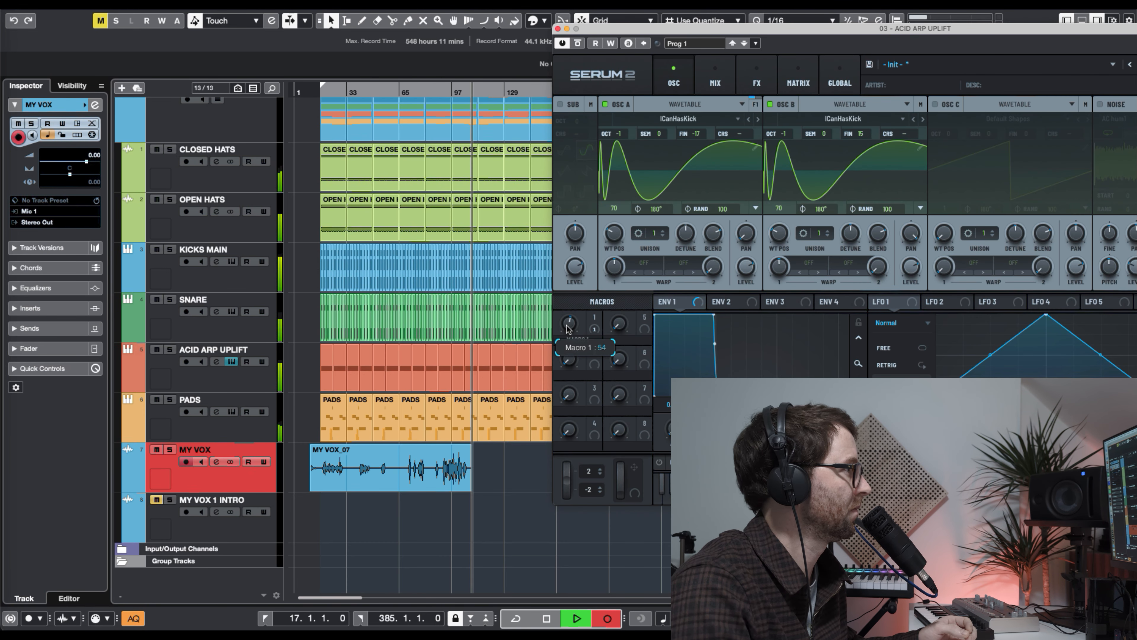
Step: Turn Macro 1 down a little in the Serum 2 instrument on the ACID ARP UPLIFT track
{"action": "mouse_move", "coordinate": [566, 328]}
{"action": "left_mouse_down"}
{"action": "mouse_move", "coordinate": [567, 353]}
{"action": "mouse_move", "coordinate": [566, 332]}
{"action": "left_mouse_up"}
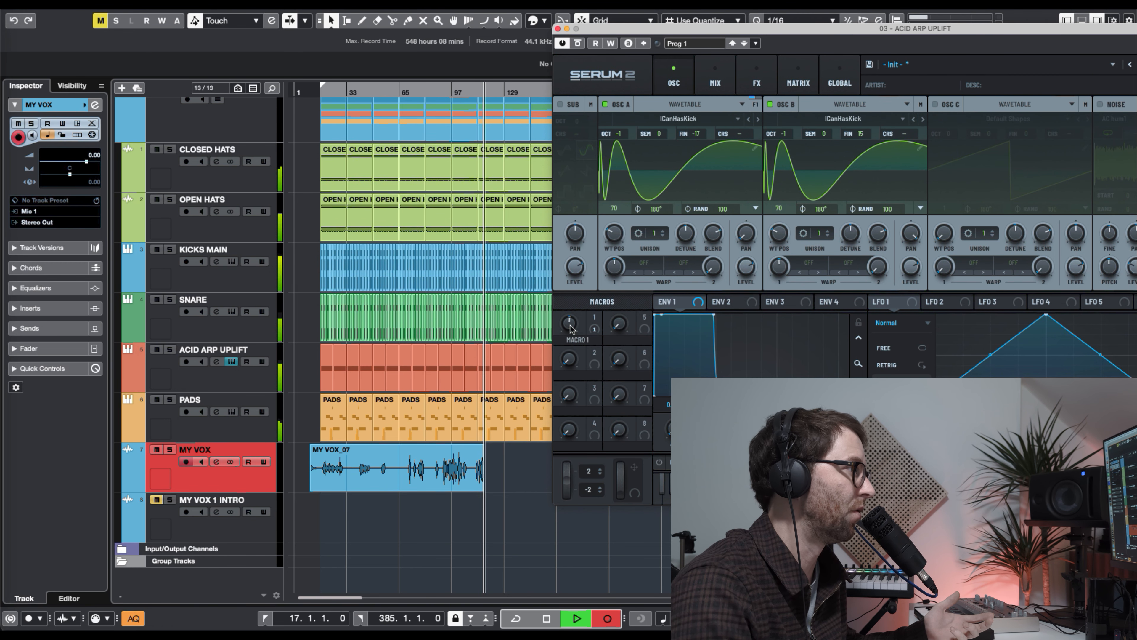
{"action": "left_click_drag", "start_coordinate": [571, 332], "coordinate": [569, 337]}
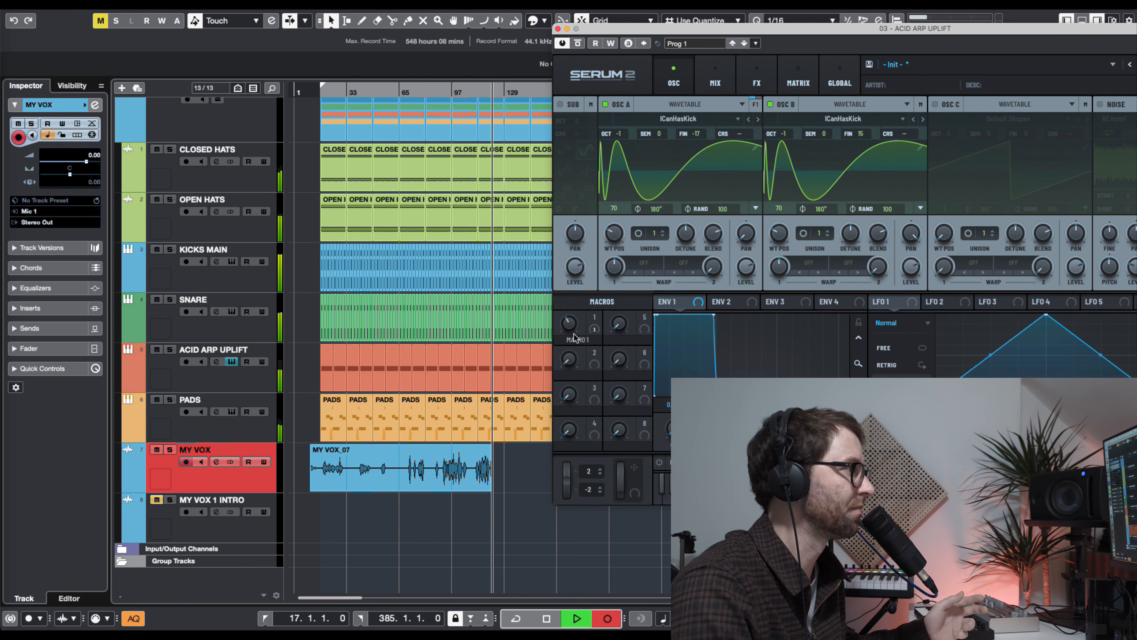
{"action": "mouse_move", "coordinate": [570, 326]}
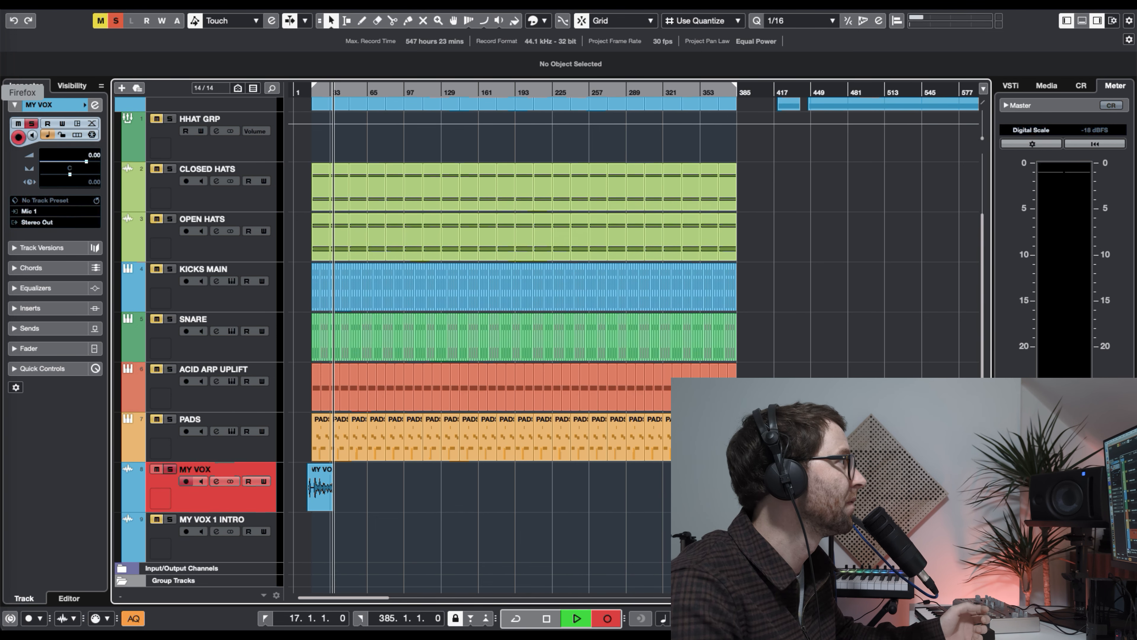
Step: Switch to Firefox to view the oeksound soothe2 product page, and return to the Cubase project
{"action": "left_click", "coordinate": [2, 92]}
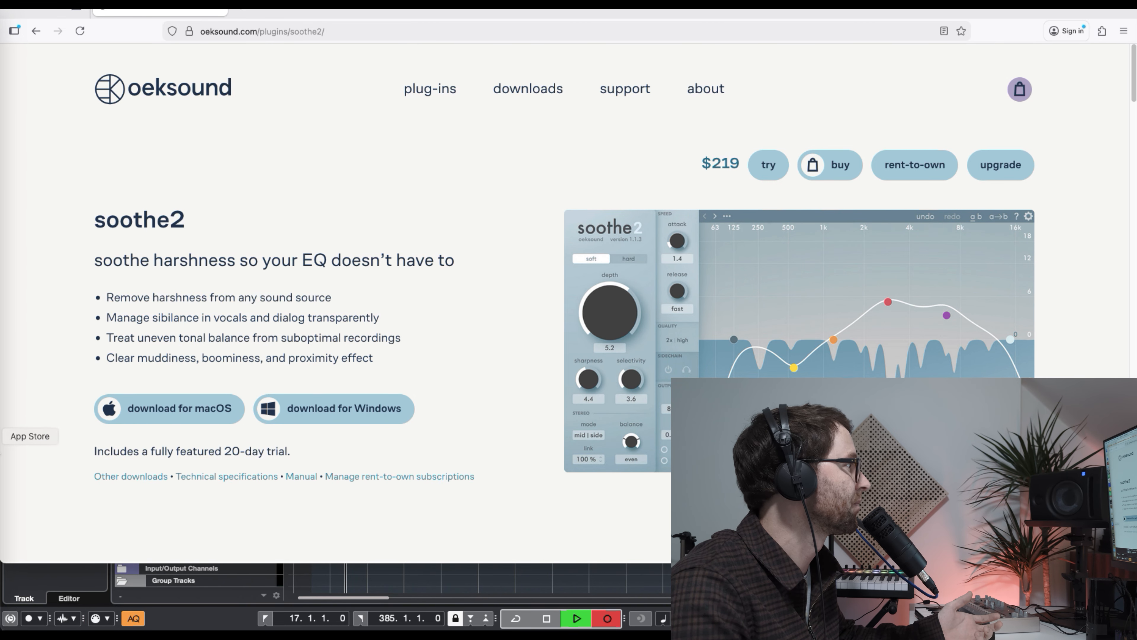
{"action": "left_click", "coordinate": [5, 437]}
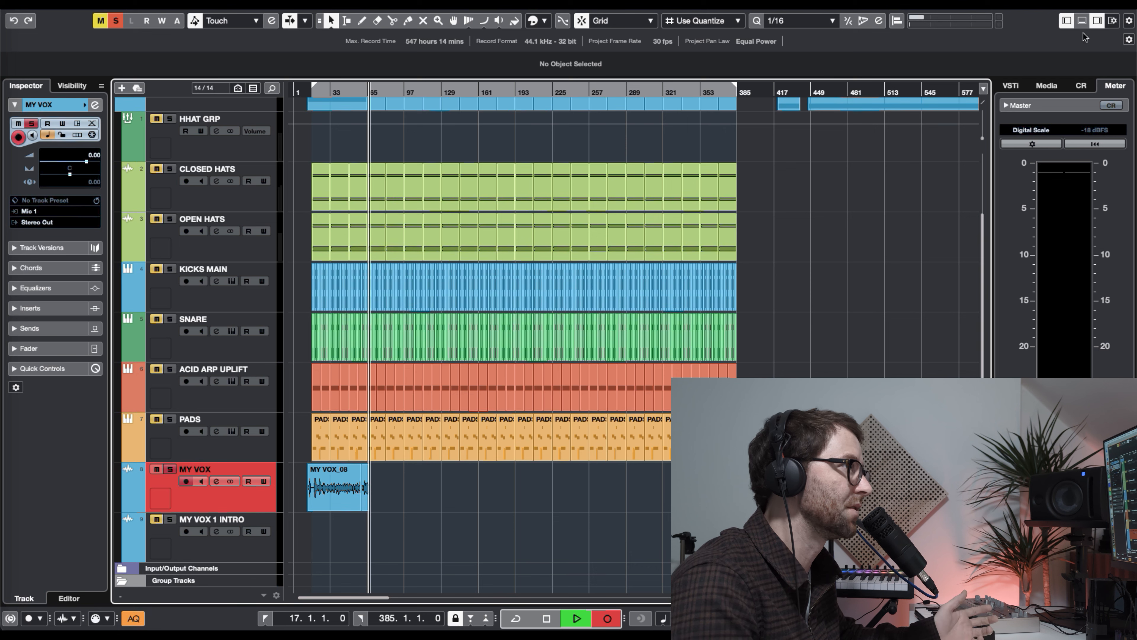
Step: Show the mixer and open the soothe2 insert on the HHAT GRP channel, moving its window aside
{"action": "left_click", "coordinate": [1083, 22]}
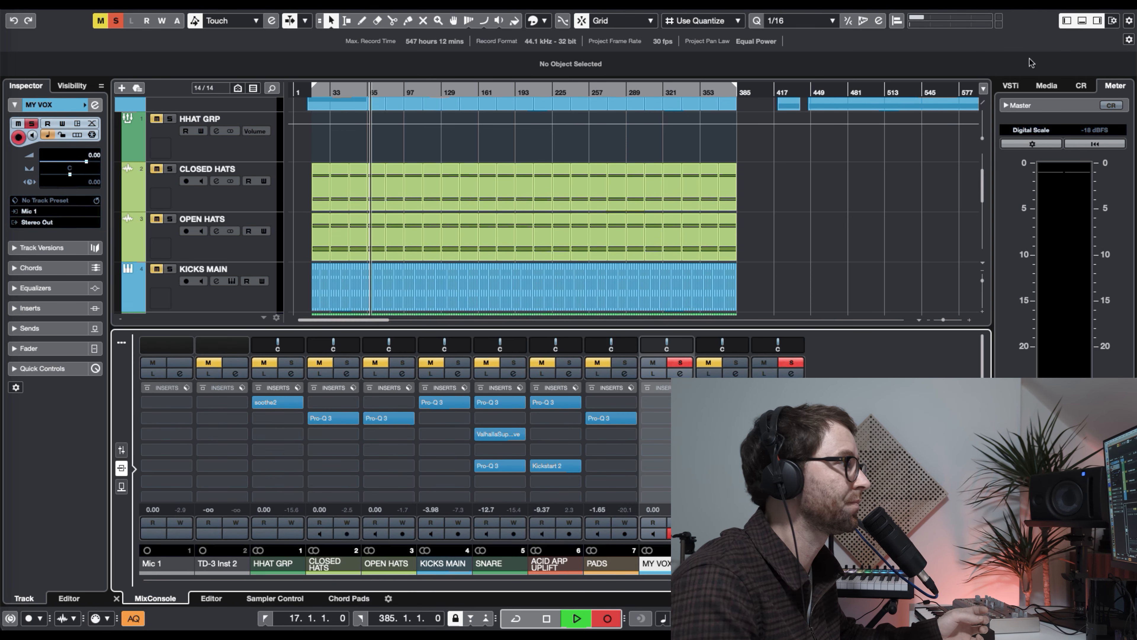
{"action": "left_click", "coordinate": [278, 402]}
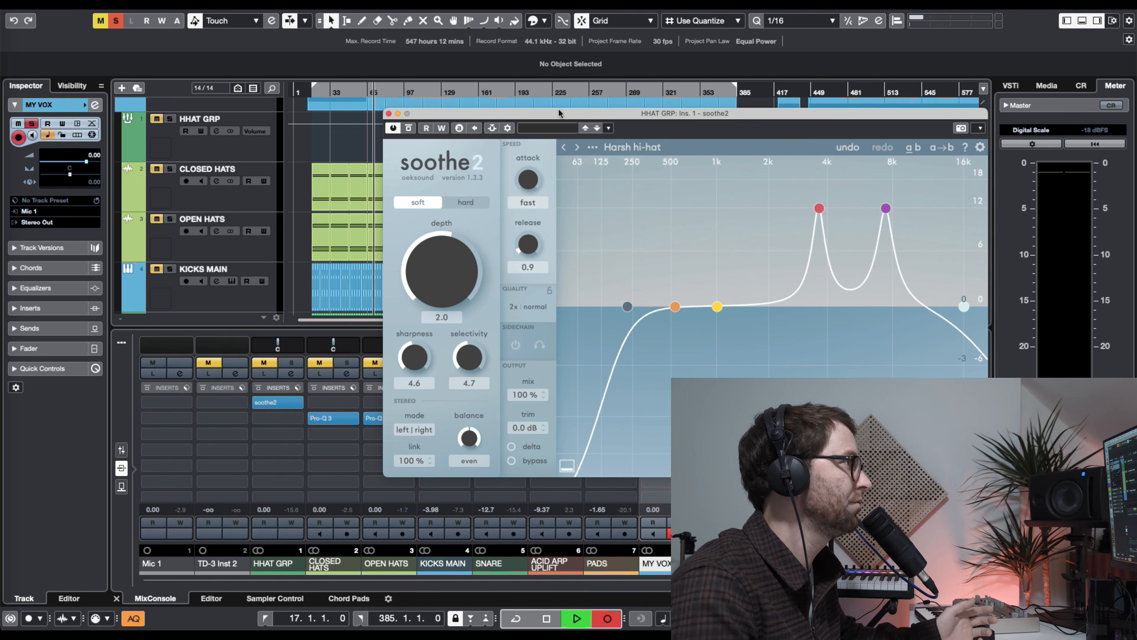
{"action": "left_click_drag", "start_coordinate": [547, 116], "coordinate": [596, 108]}
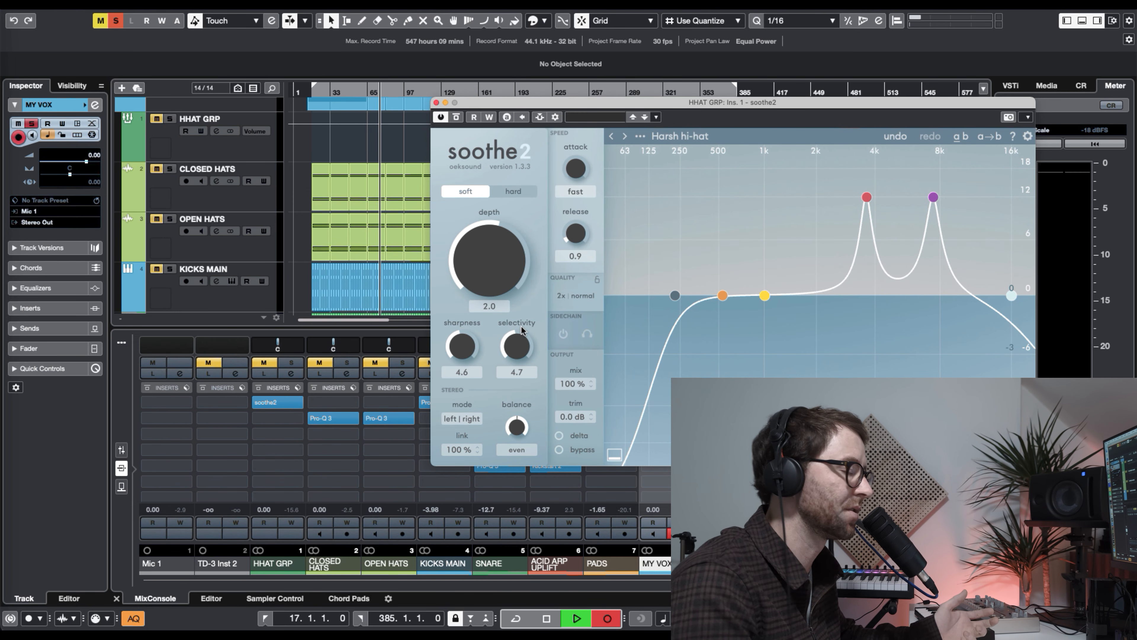
{"action": "key", "text": "alt+super+b"}
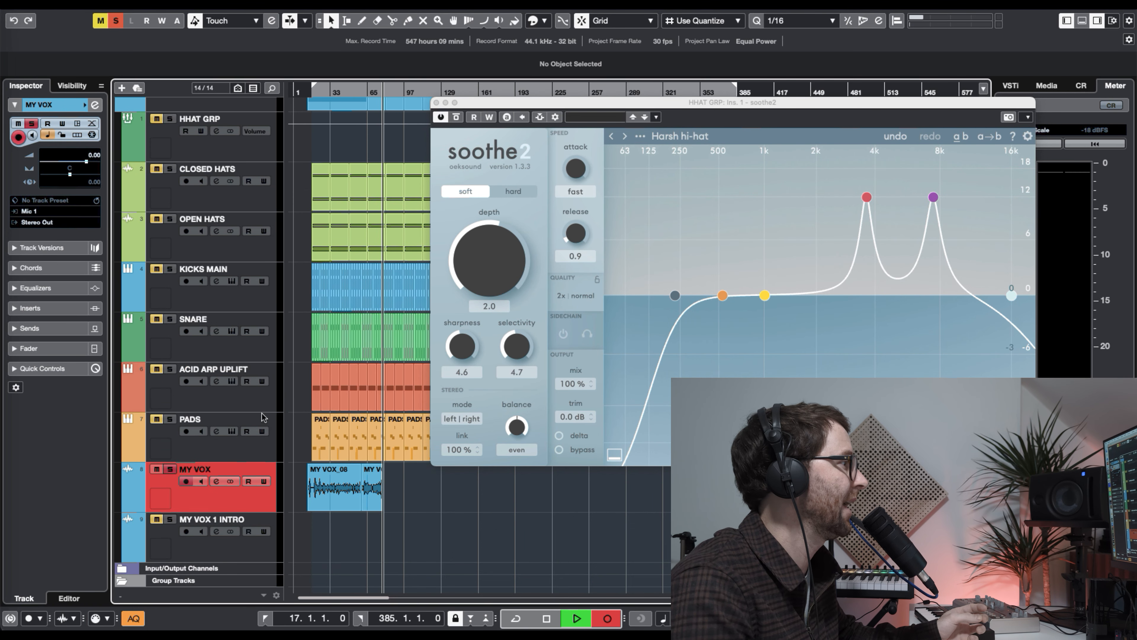
{"action": "key", "text": "alt+super+e"}
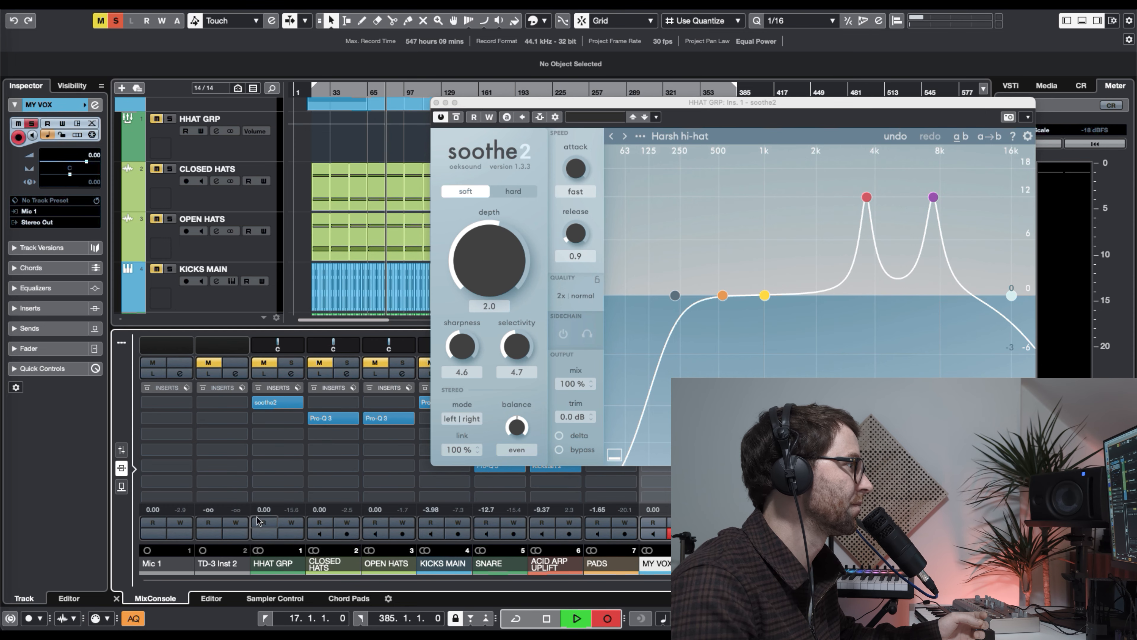
Step: Open the Pro-Q 3 inserts on CLOSED HATS and OPEN HATS beside soothe2 and check the frequencies of their narrow cuts
{"action": "left_click", "coordinate": [333, 418]}
{"action": "left_click_drag", "start_coordinate": [506, 101], "coordinate": [230, 48]}
{"action": "left_click", "coordinate": [389, 418]}
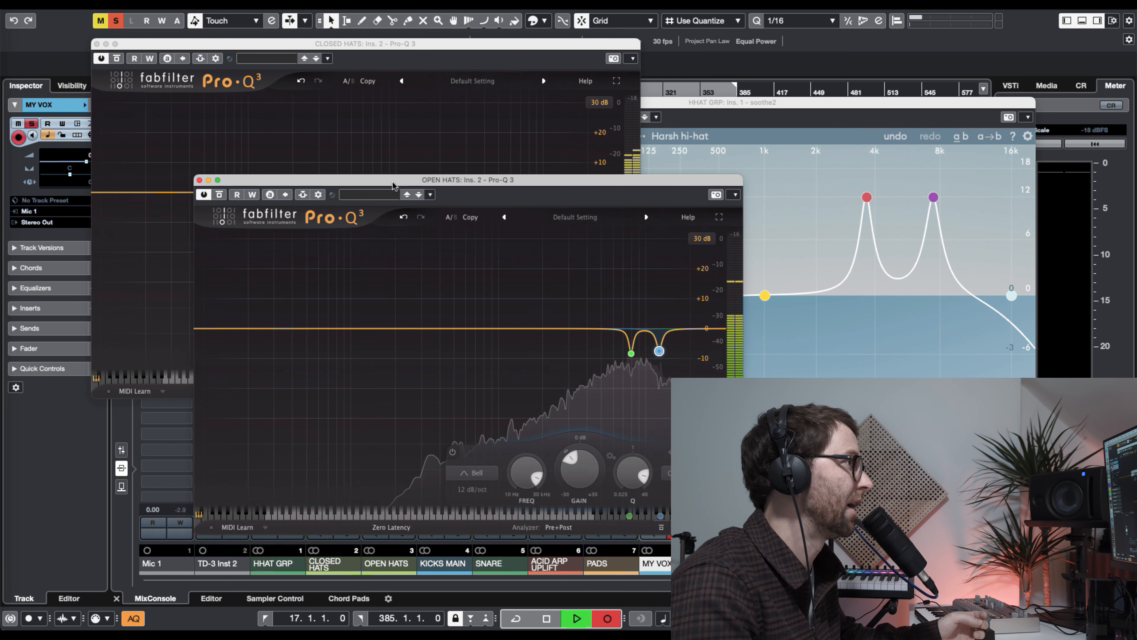
{"action": "left_click_drag", "start_coordinate": [392, 184], "coordinate": [563, 129]}
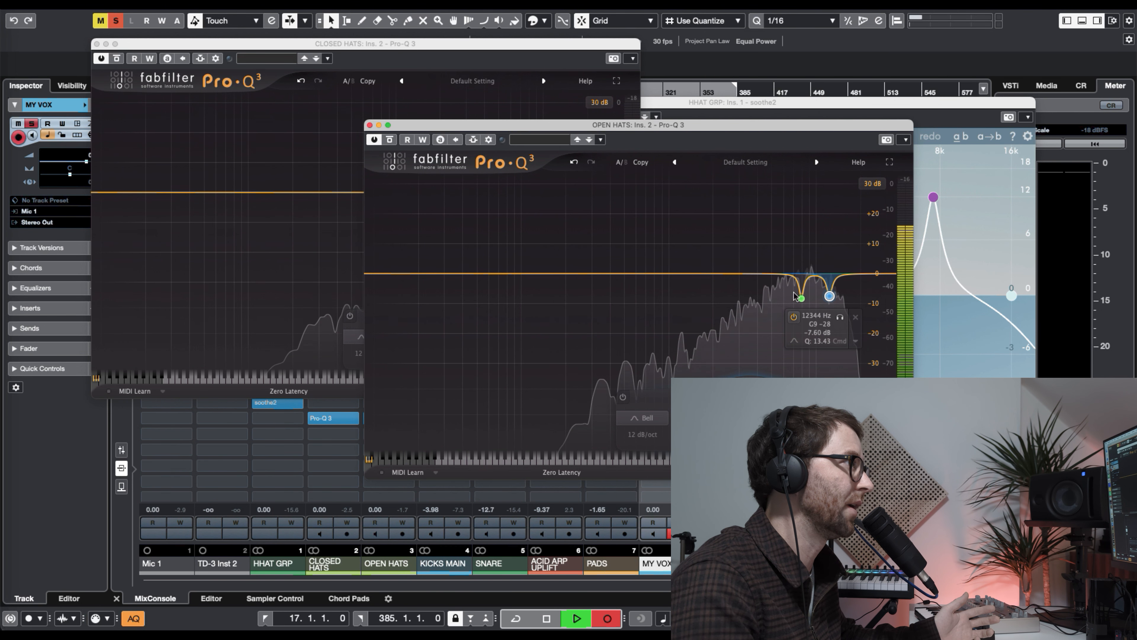
{"action": "left_click", "coordinate": [458, 71]}
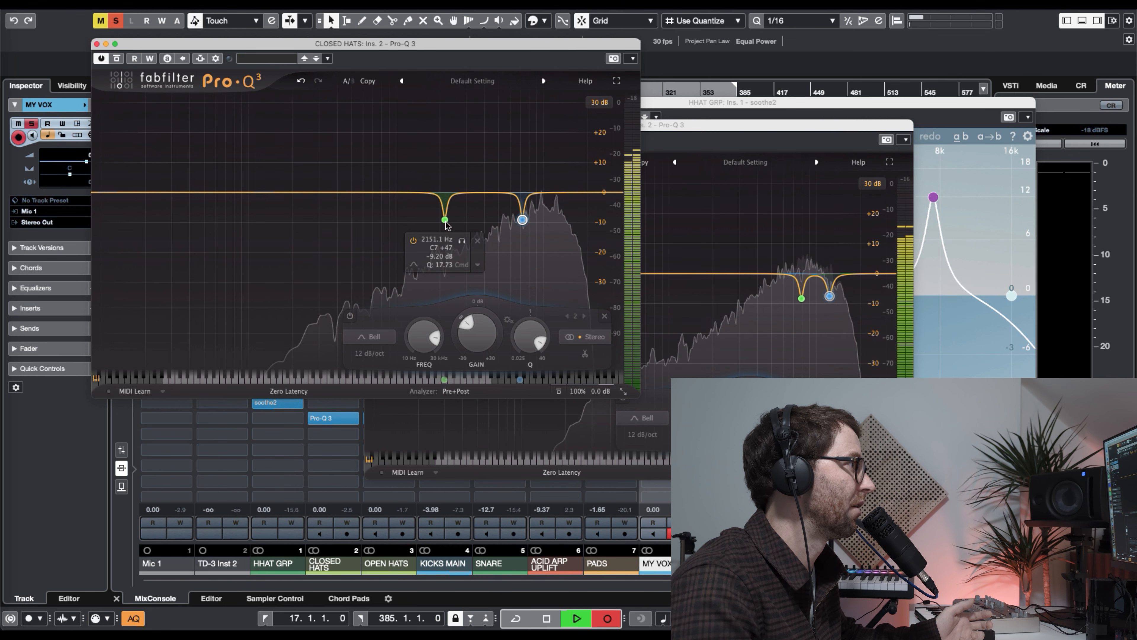
{"action": "left_click", "coordinate": [445, 221]}
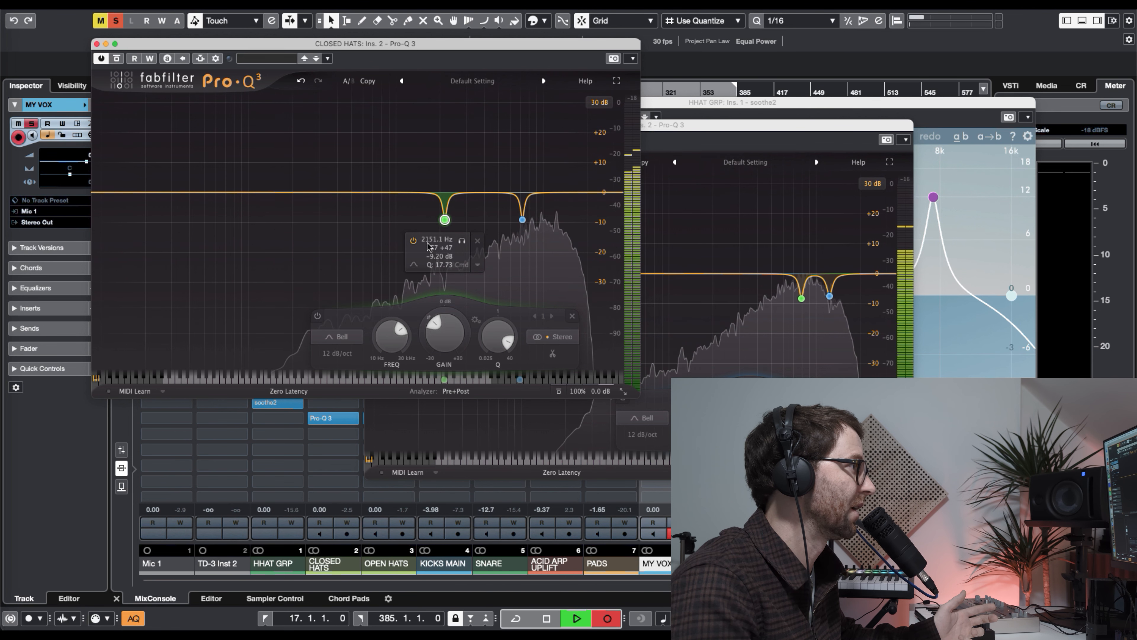
{"action": "left_click", "coordinate": [522, 219]}
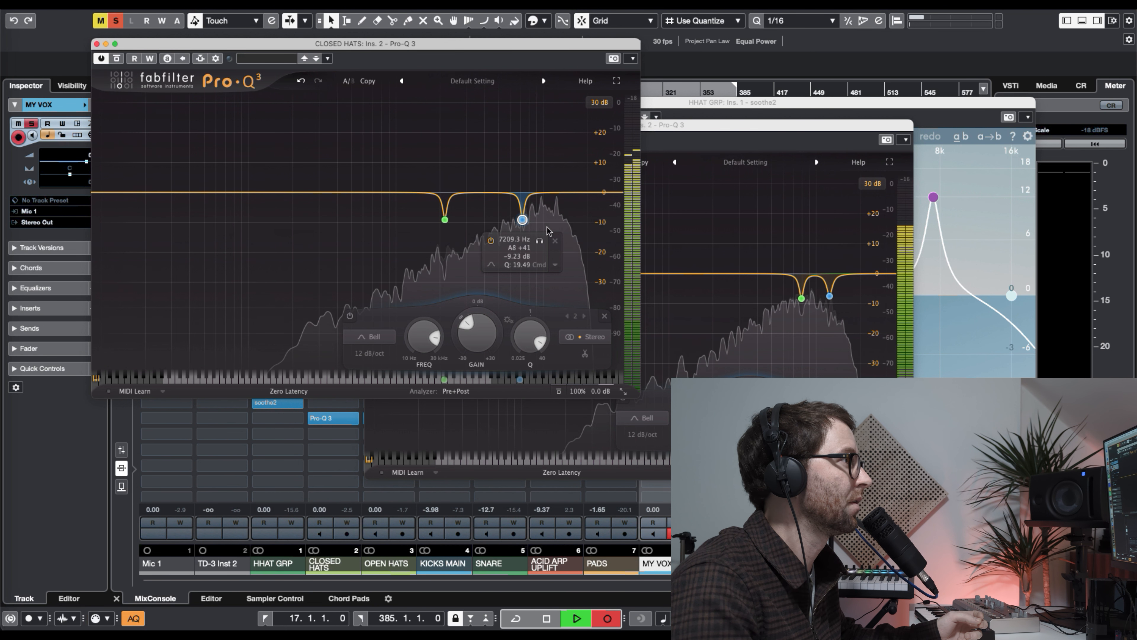
Step: Move soothe2's red band 3 down to about 2 kHz to match the lower CLOSED HATS cut, and reduce its sensitivity
{"action": "left_click", "coordinate": [785, 100]}
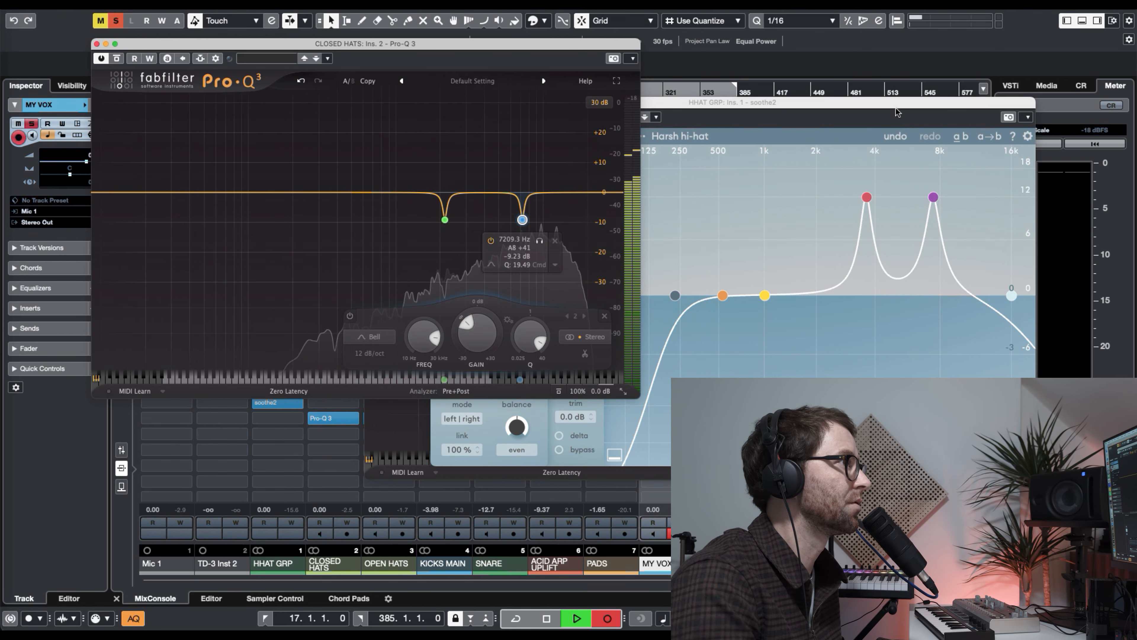
{"action": "left_click", "coordinate": [897, 103]}
{"action": "left_click_drag", "start_coordinate": [867, 198], "coordinate": [816, 221]}
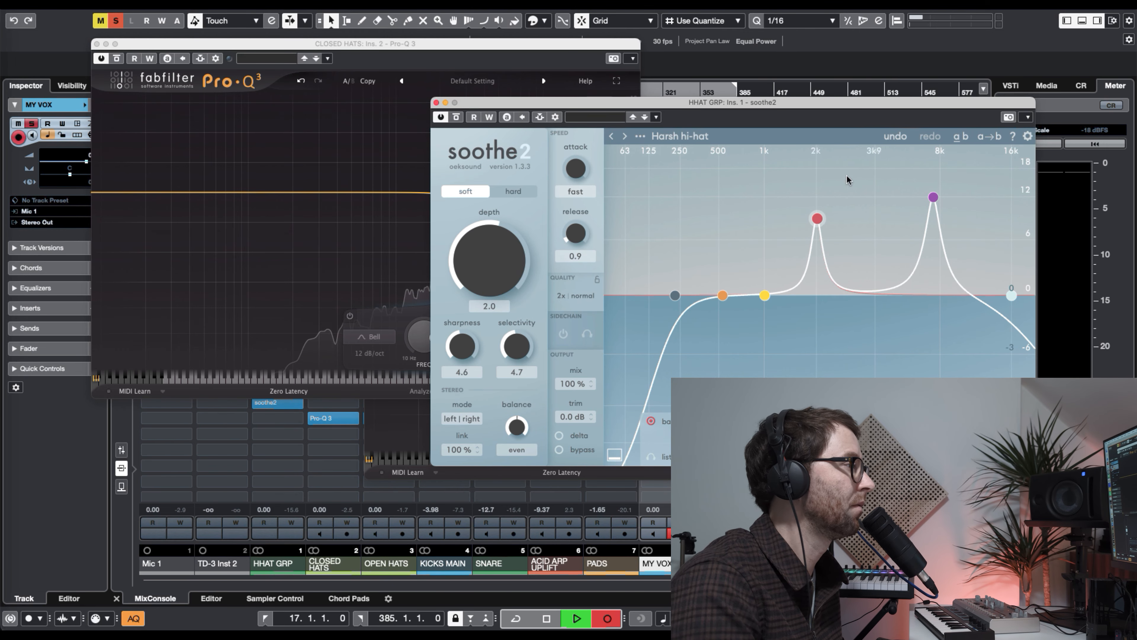
Step: Check the upper CLOSED HATS cut and adjust soothe2's purple band 4 to match it, lowering its sensitivity
{"action": "left_click", "coordinate": [476, 45]}
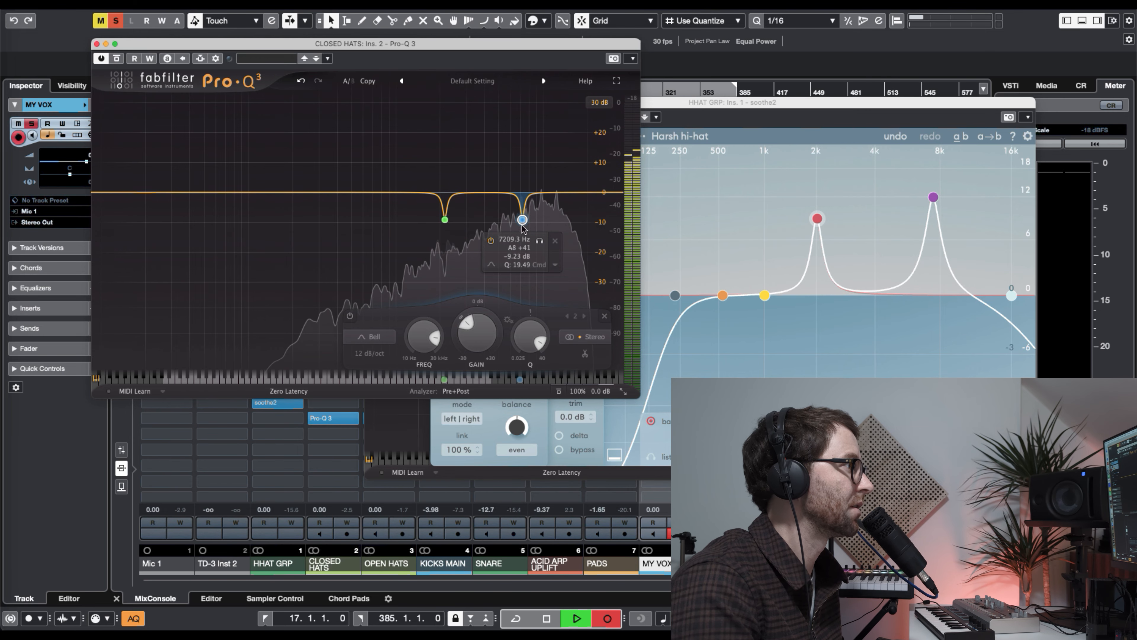
{"action": "left_click", "coordinate": [839, 102]}
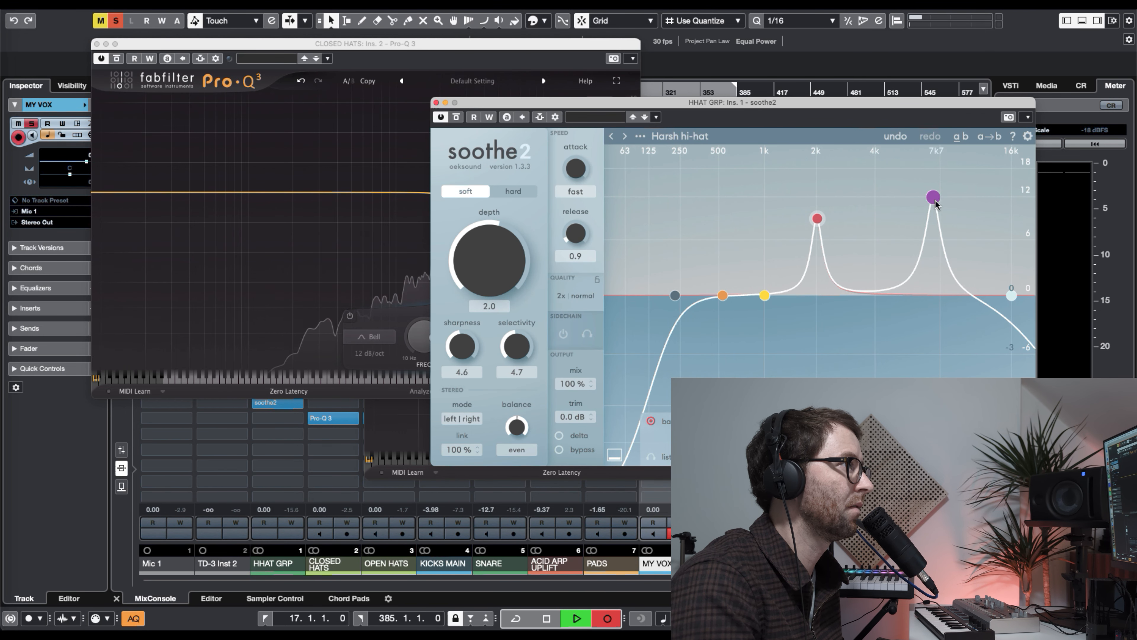
{"action": "left_click_drag", "start_coordinate": [935, 200], "coordinate": [930, 226]}
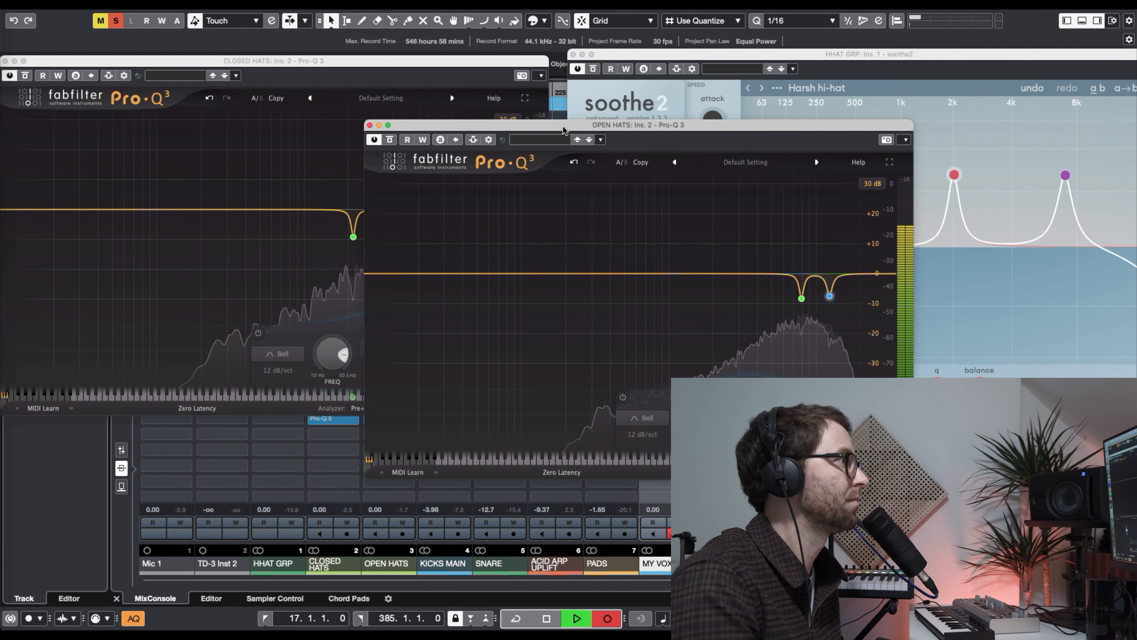
Step: Check the OPEN HATS cuts, then move soothe2's yellow band 1 to about 13.2 kHz and narrow it into a sharp peak
{"action": "left_click", "coordinate": [801, 298]}
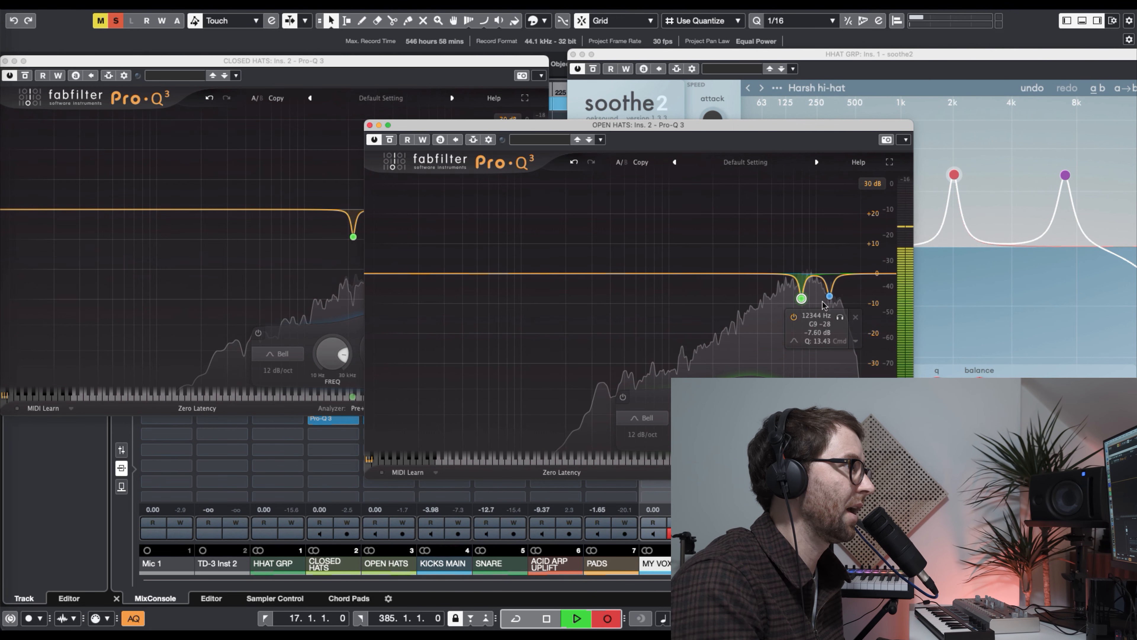
{"action": "left_click", "coordinate": [830, 296]}
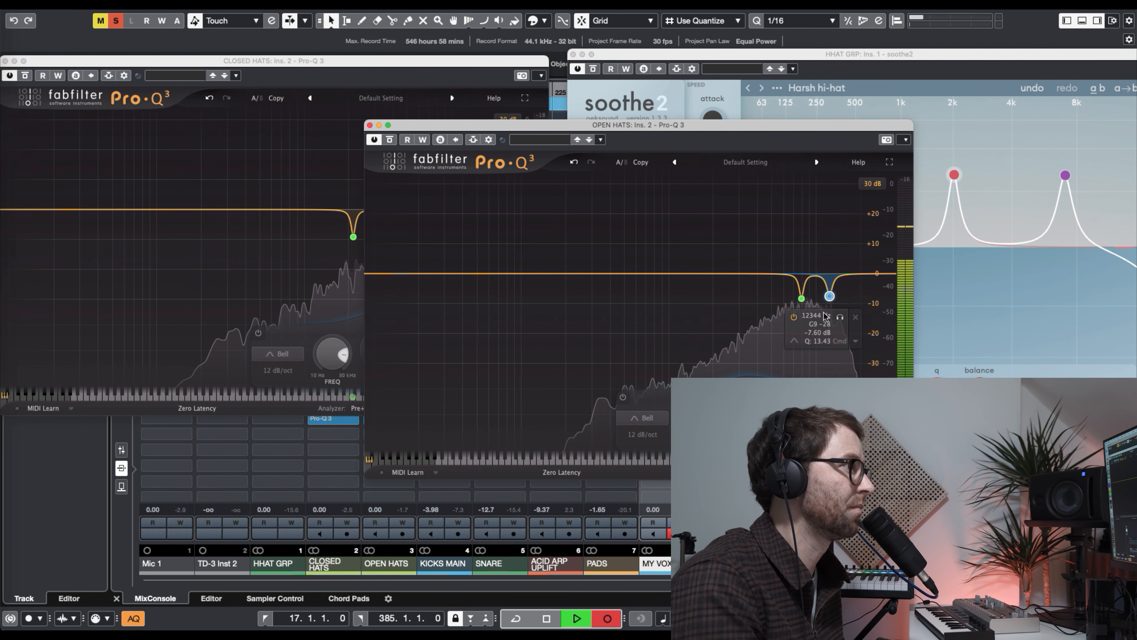
{"action": "left_click", "coordinate": [791, 57]}
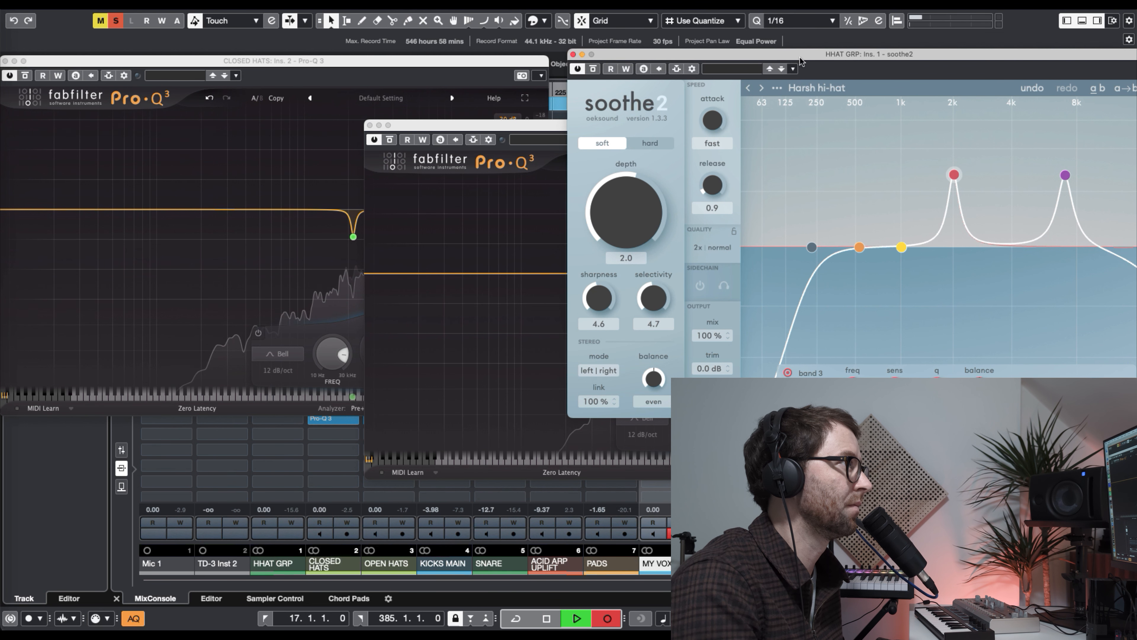
{"action": "left_click_drag", "start_coordinate": [802, 61], "coordinate": [624, 83]}
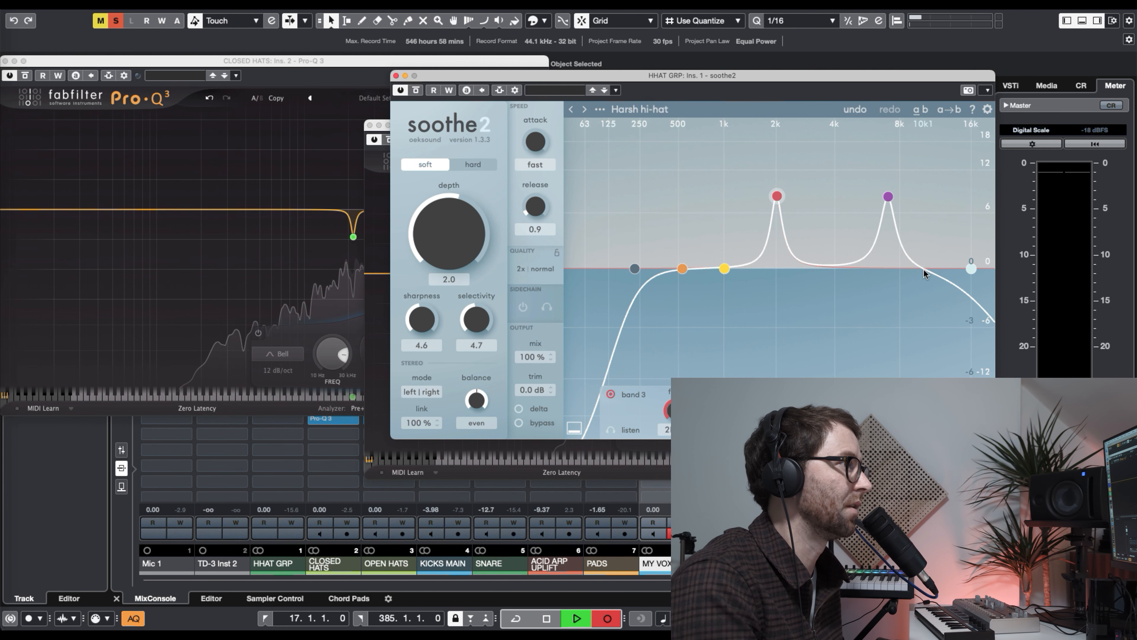
{"action": "left_click_drag", "start_coordinate": [724, 268], "coordinate": [936, 221]}
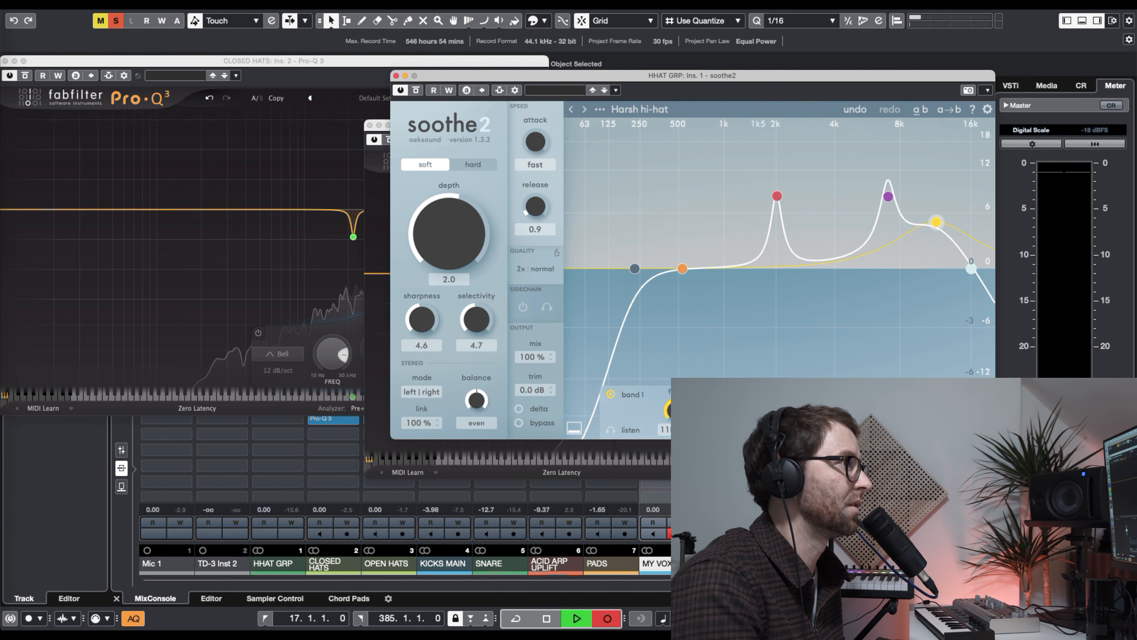
{"action": "left_click_drag", "start_coordinate": [767, 410], "coordinate": [767, 345]}
{"action": "left_click", "coordinate": [885, 200]}
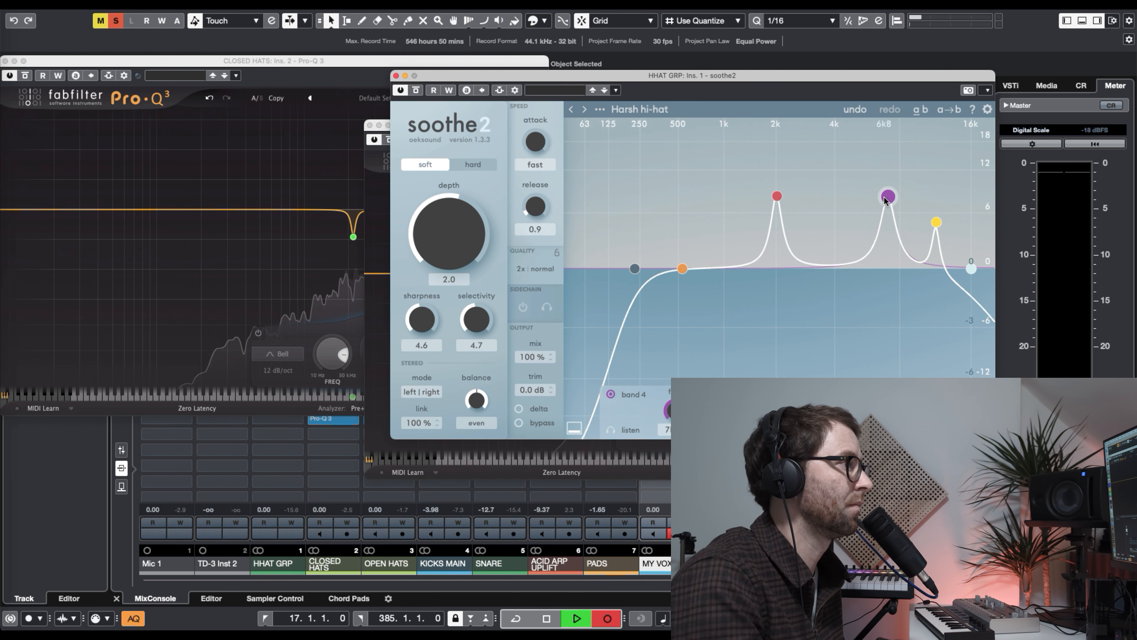
{"action": "left_click_drag", "start_coordinate": [936, 221], "coordinate": [948, 205]}
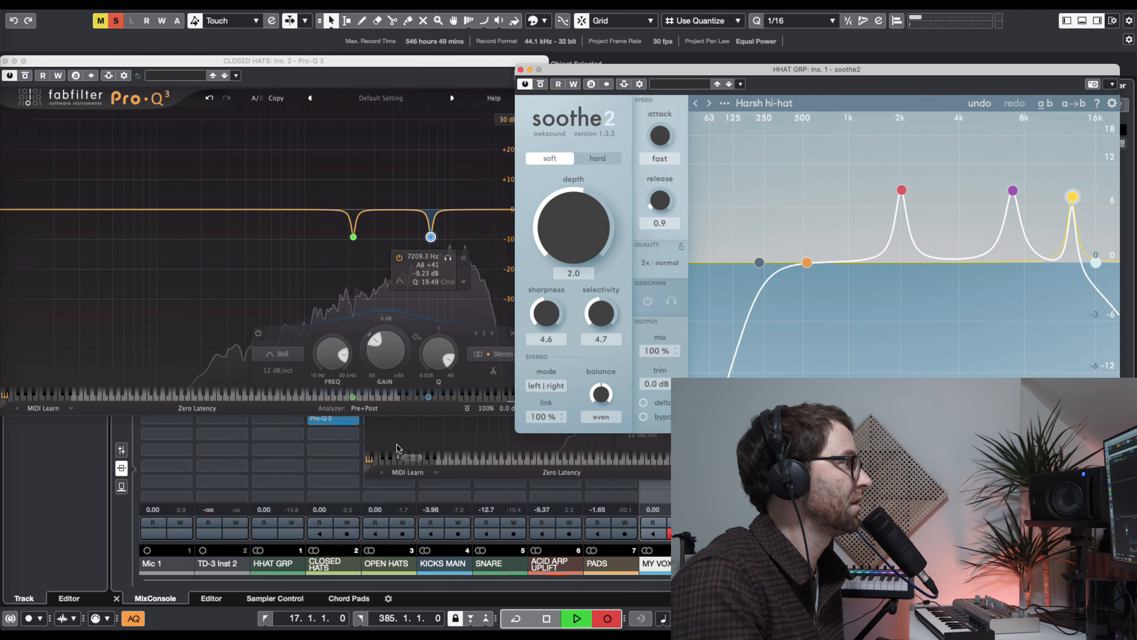
Step: Bypass the Pro-Q 3 inserts on CLOSED HATS and OPEN HATS and close both plugin windows
{"action": "left_click", "coordinate": [401, 451]}
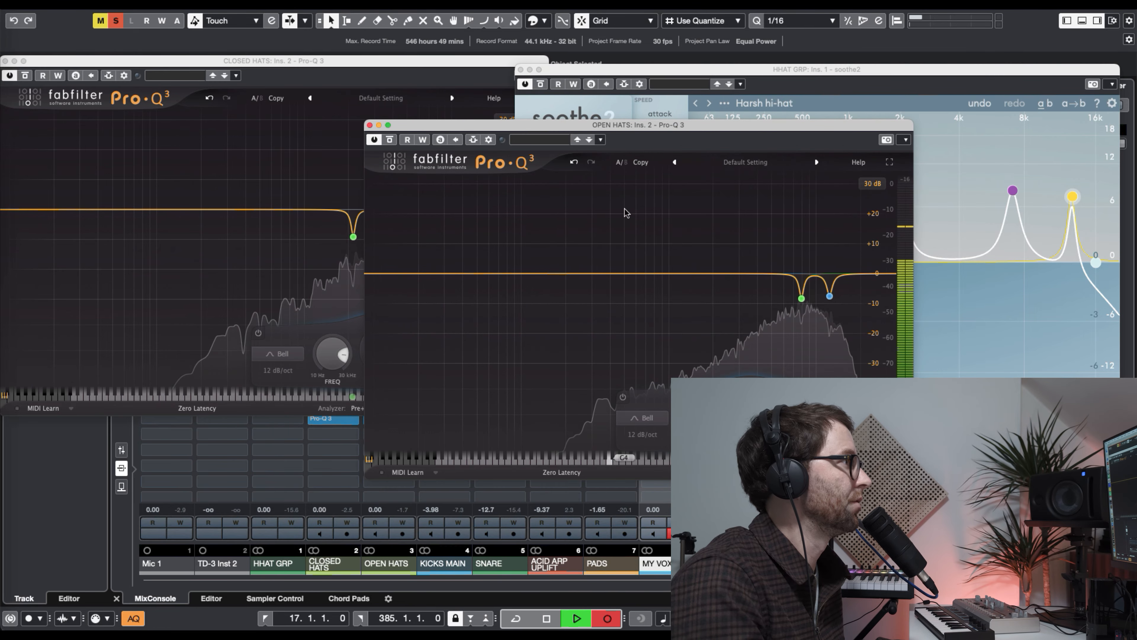
{"action": "mouse_move", "coordinate": [769, 341]}
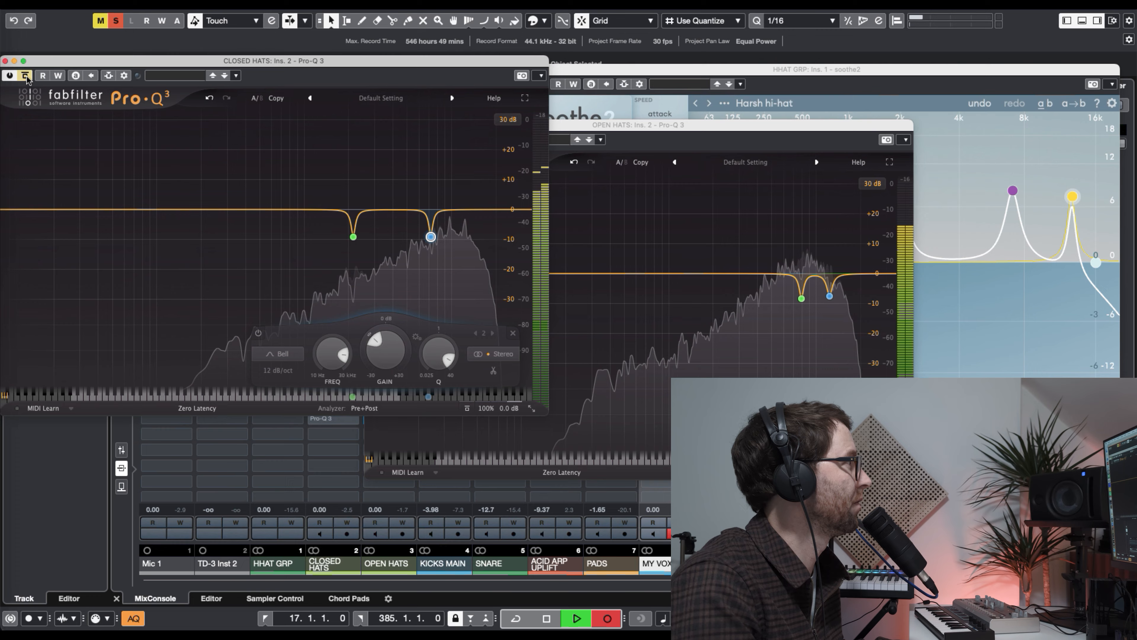
{"action": "left_click", "coordinate": [751, 148]}
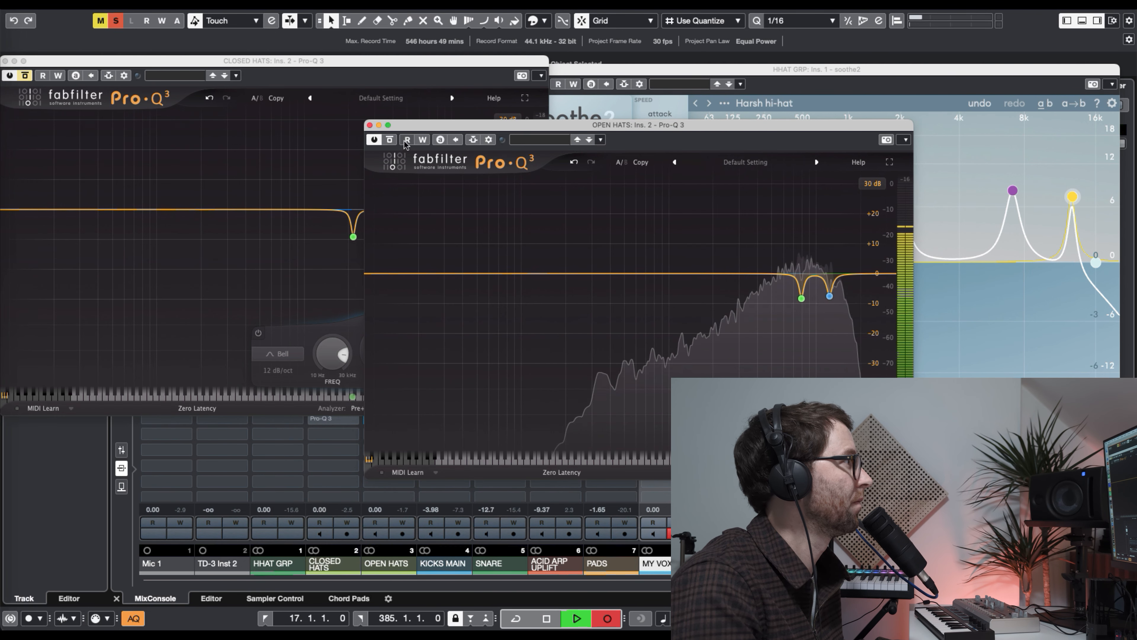
{"action": "left_click", "coordinate": [392, 141]}
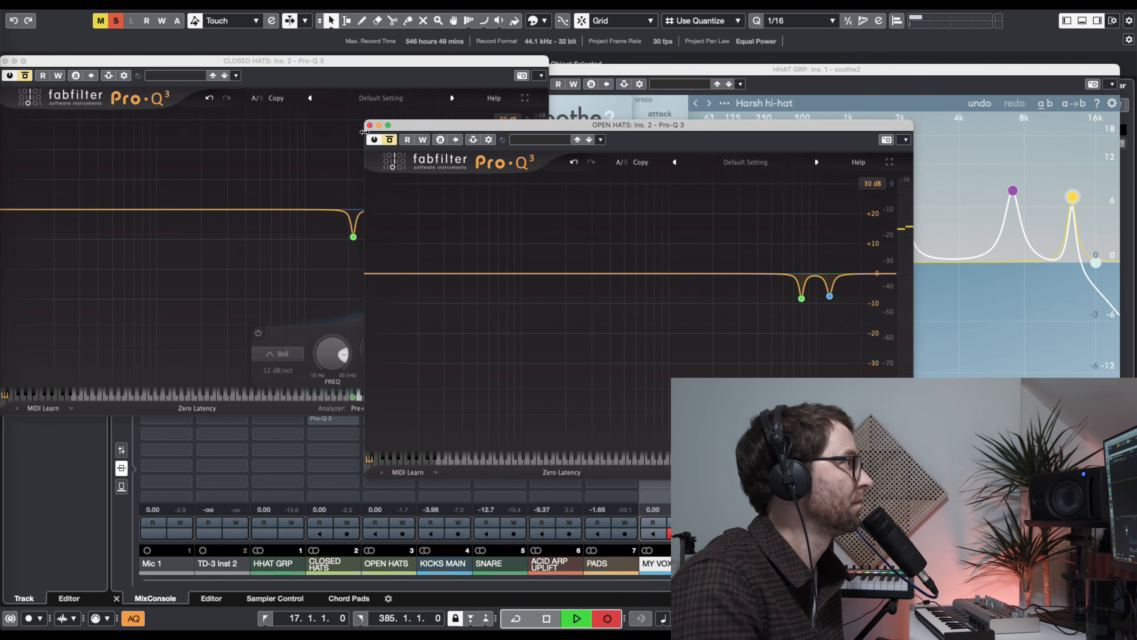
{"action": "left_click", "coordinate": [370, 125]}
{"action": "left_click", "coordinate": [6, 61]}
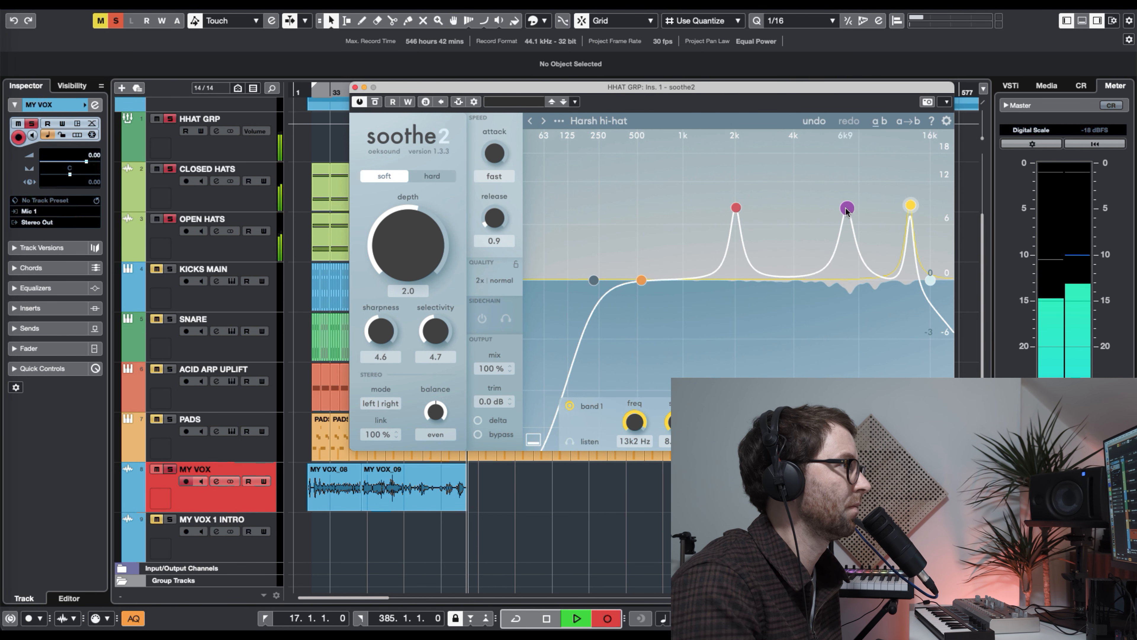
Step: Fine-tune soothe2's purple band 4 to 7 kHz and slightly raise the sensitivity of red band 3 at 2 kHz
{"action": "left_click", "coordinate": [846, 205]}
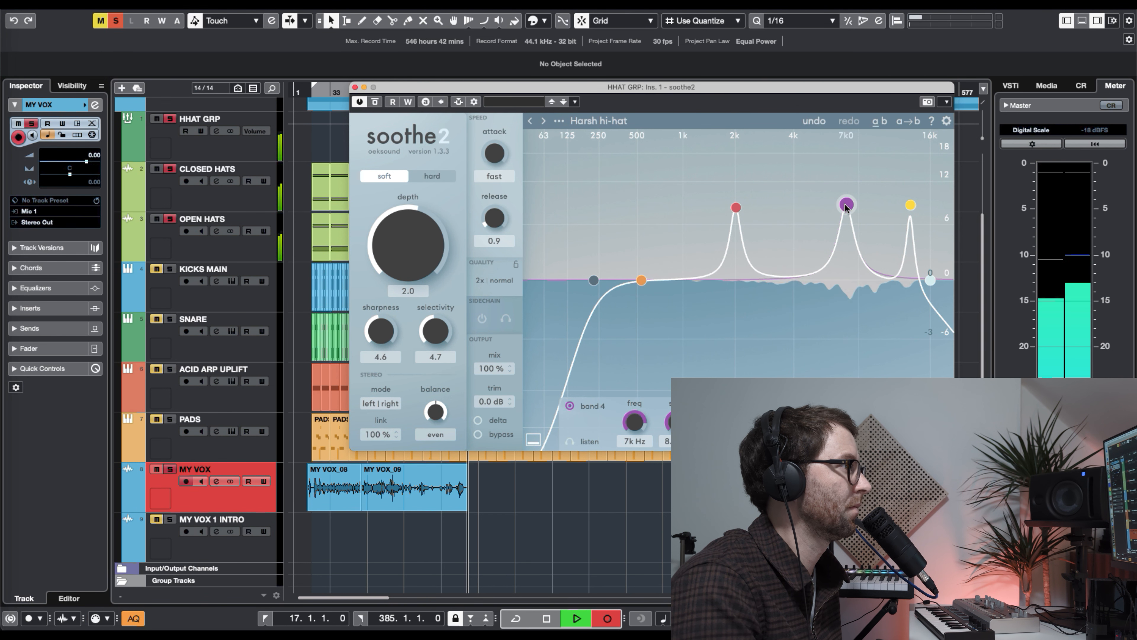
{"action": "left_click", "coordinate": [737, 206]}
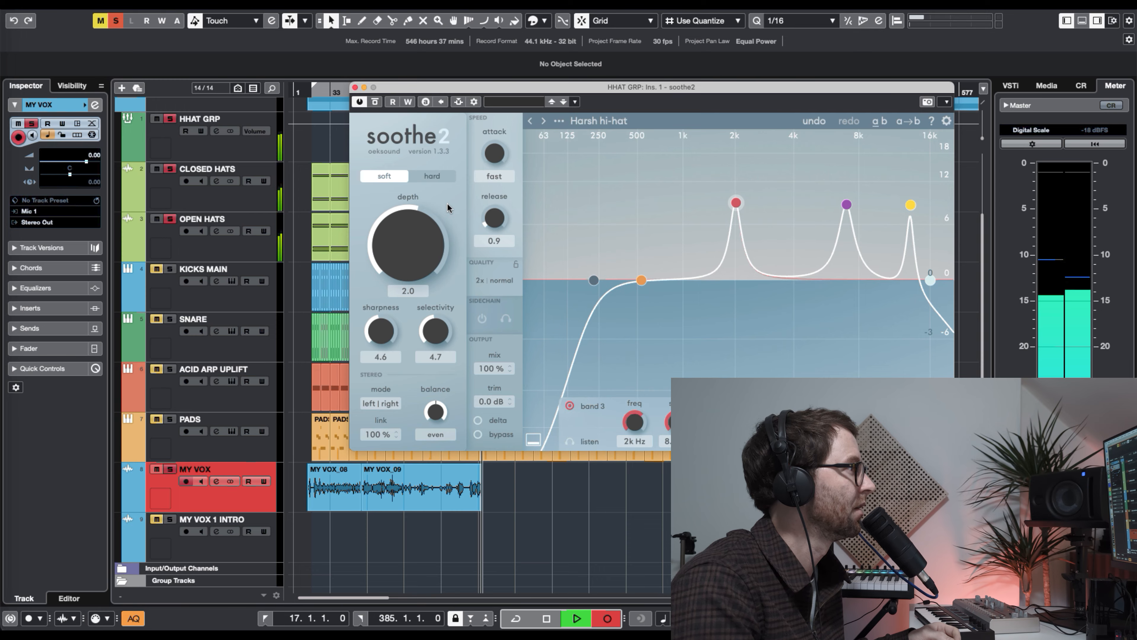
Step: Switch soothe2 to hard mode with a depth of 2.4, and slightly raise the sensitivity of yellow band 1 and purple band 4
{"action": "left_click", "coordinate": [437, 173]}
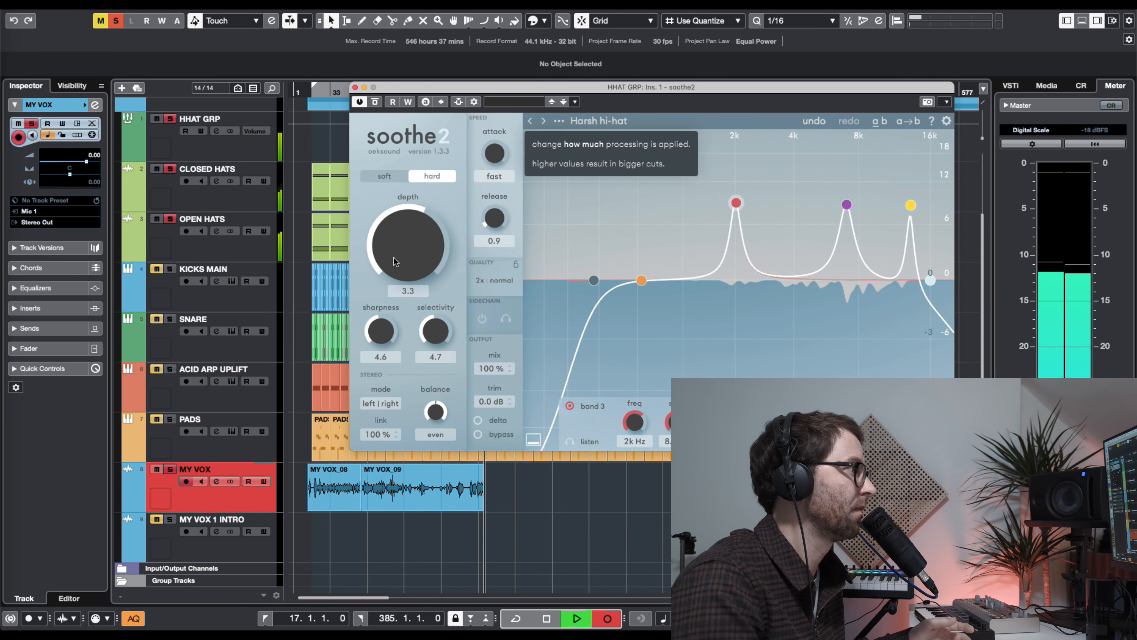
{"action": "left_click_drag", "start_coordinate": [394, 250], "coordinate": [392, 260]}
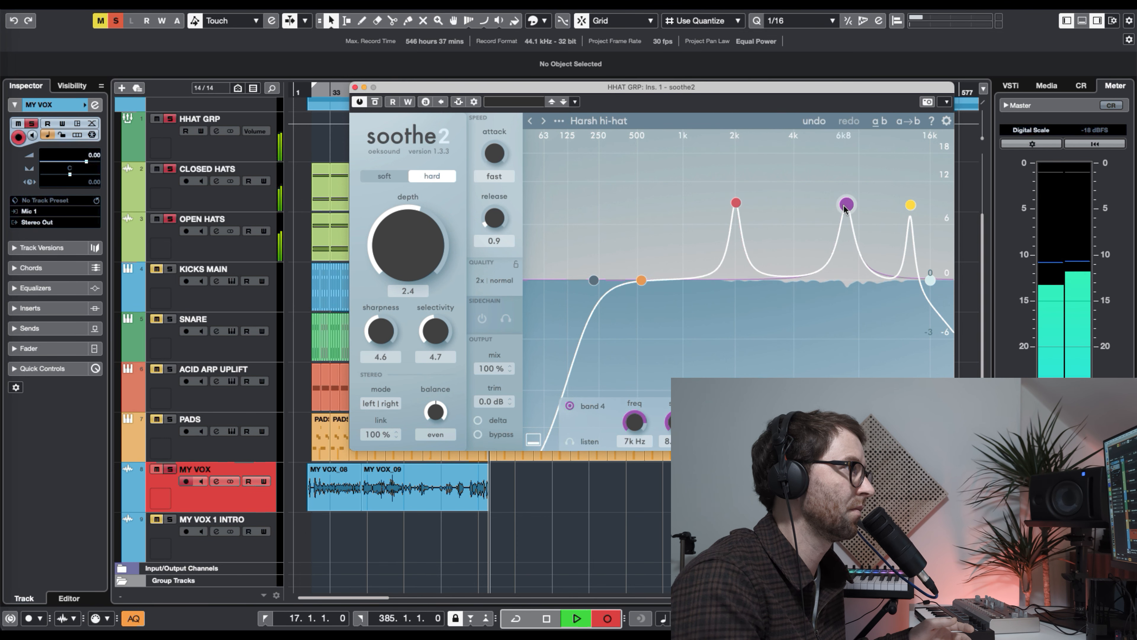
{"action": "left_click", "coordinate": [912, 204]}
{"action": "left_click", "coordinate": [844, 206]}
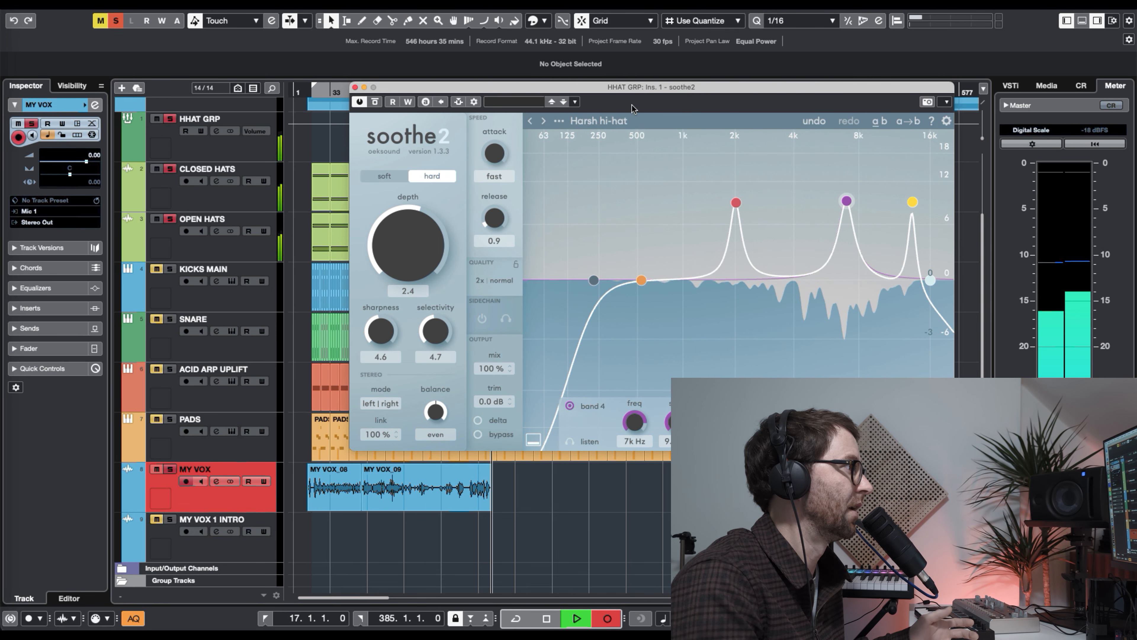
Step: Compare the soloed hi-hats with the soothe2 insert on HHAT GRP bypassed and active
{"action": "left_click", "coordinate": [375, 103]}
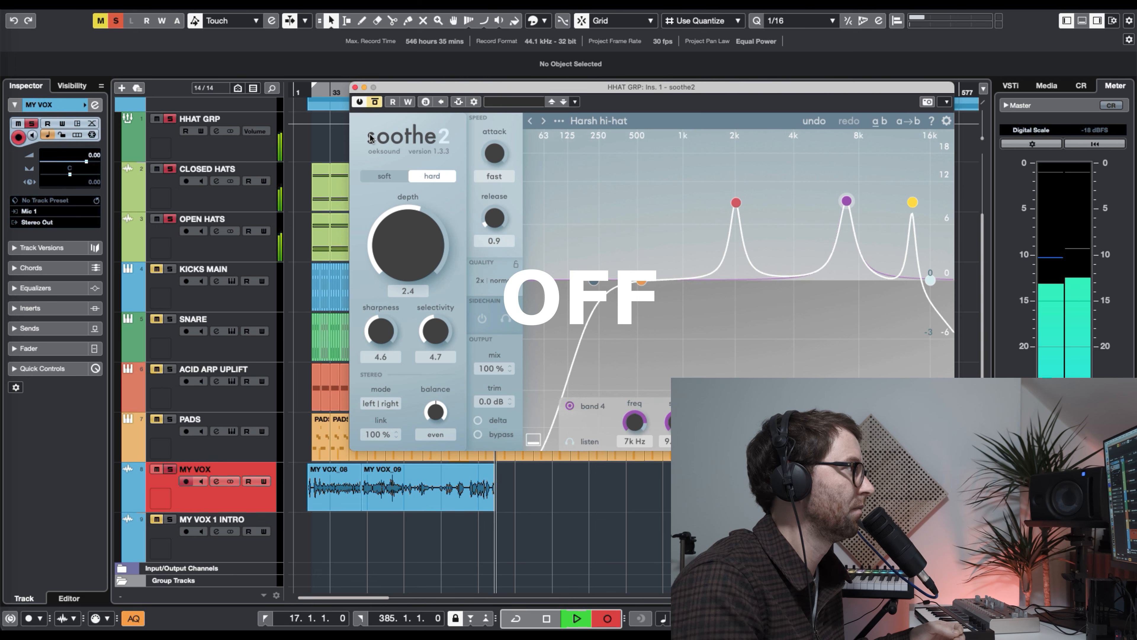
{"action": "left_click", "coordinate": [376, 104]}
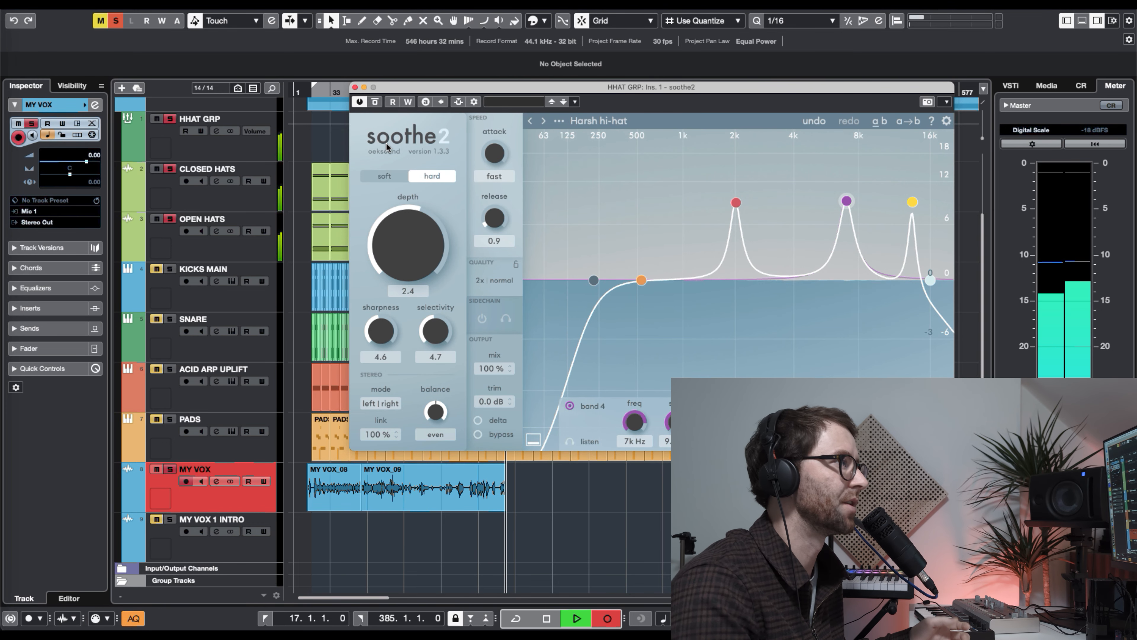
Step: Reposition the soothe2 window over the project and try a stronger depth of 4.9 on the hi-hats
{"action": "mouse_move", "coordinate": [459, 91]}
{"action": "left_mouse_down"}
{"action": "mouse_move", "coordinate": [422, 110]}
{"action": "mouse_move", "coordinate": [462, 101]}
{"action": "left_mouse_up"}
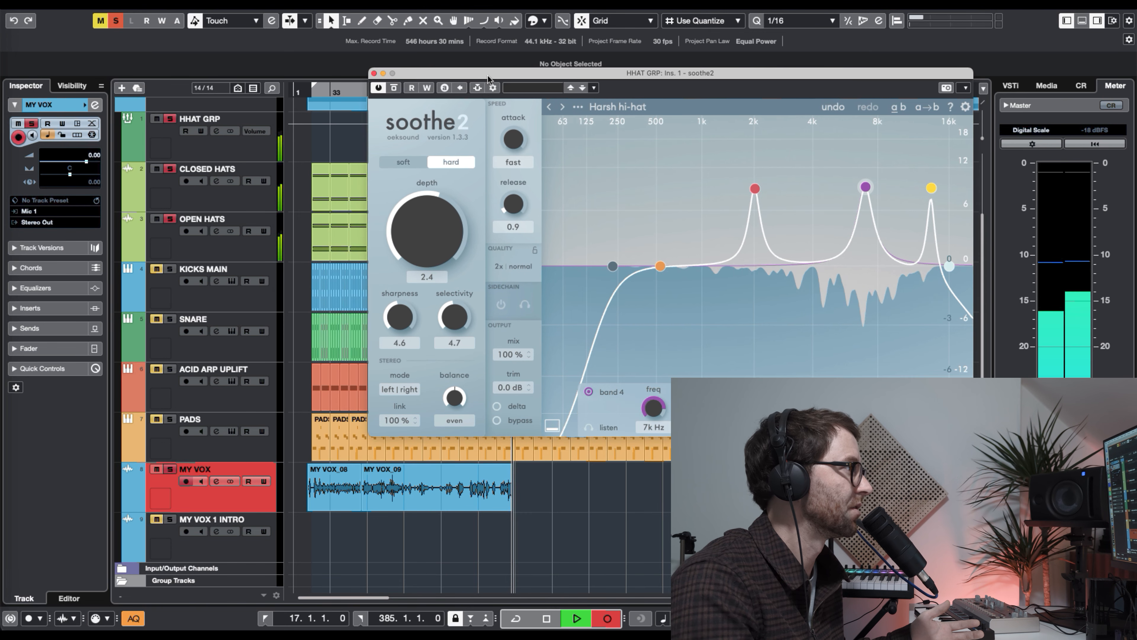
{"action": "left_click_drag", "start_coordinate": [434, 135], "coordinate": [395, 151]}
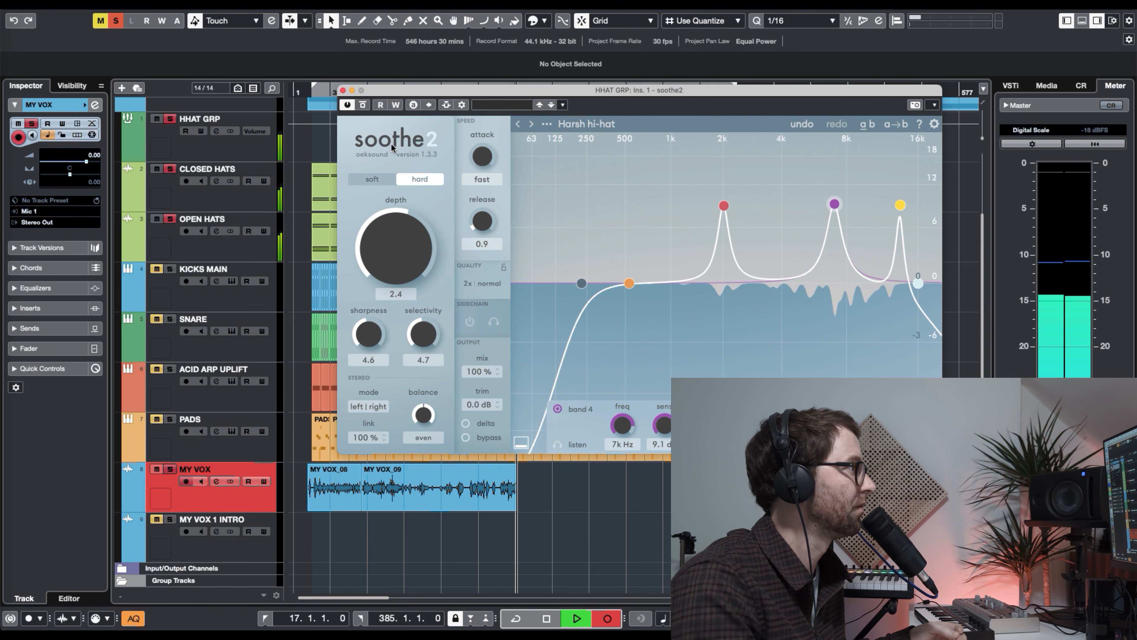
{"action": "left_click_drag", "start_coordinate": [537, 90], "coordinate": [497, 100]}
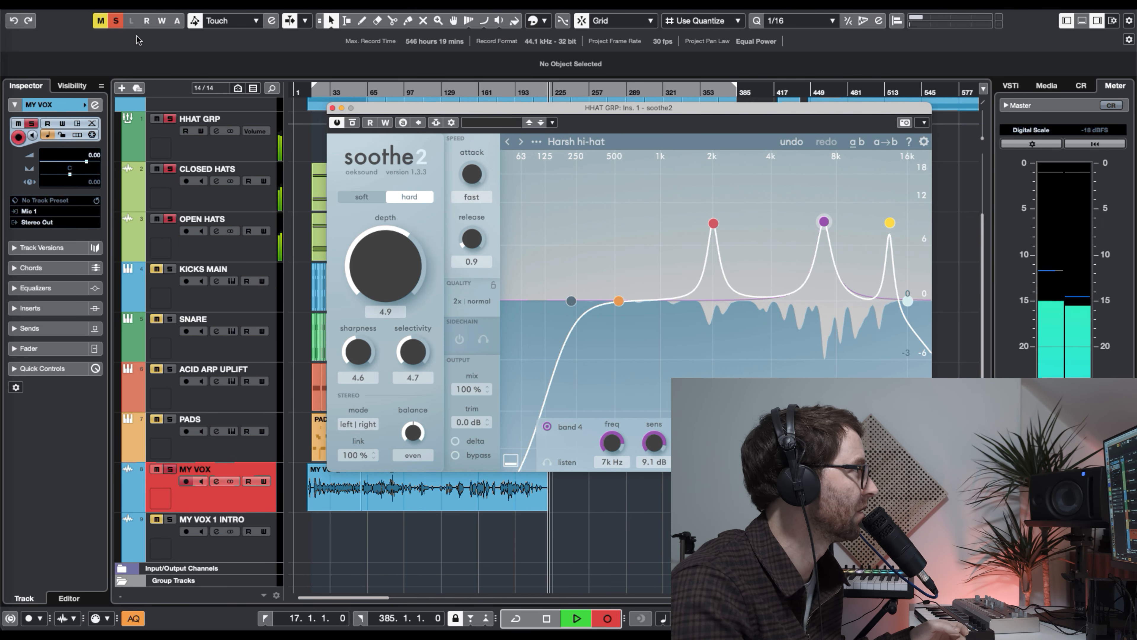
Step: Clear all solos to hear the hi-hats in the full mix, and move the soothe2 window clear of the track events
{"action": "left_click", "coordinate": [115, 21]}
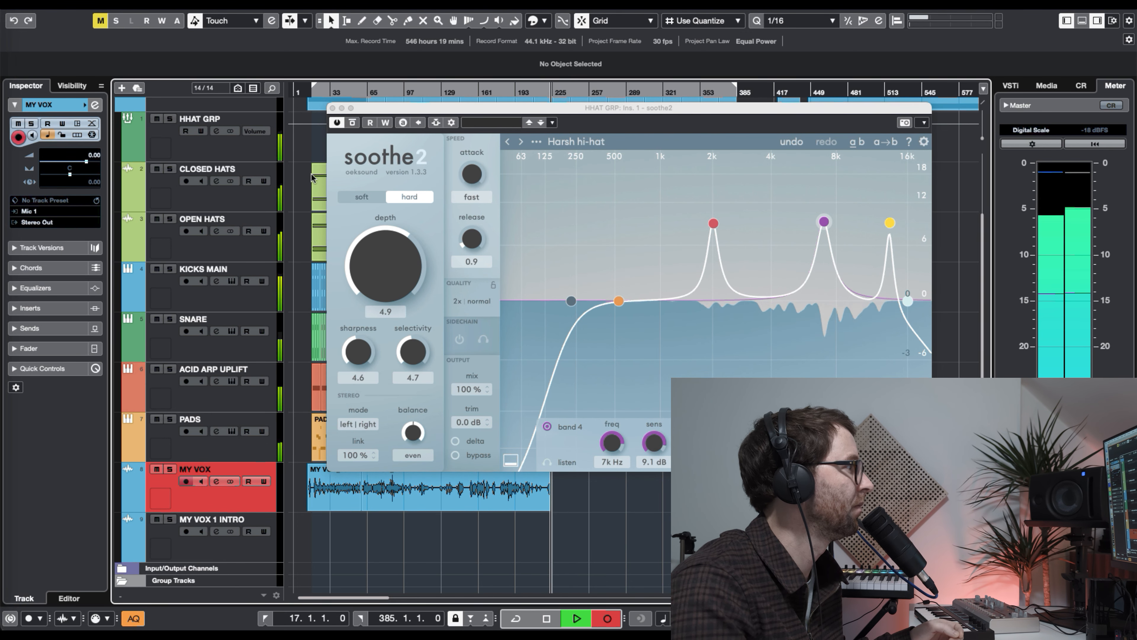
{"action": "left_click_drag", "start_coordinate": [403, 113], "coordinate": [483, 110]}
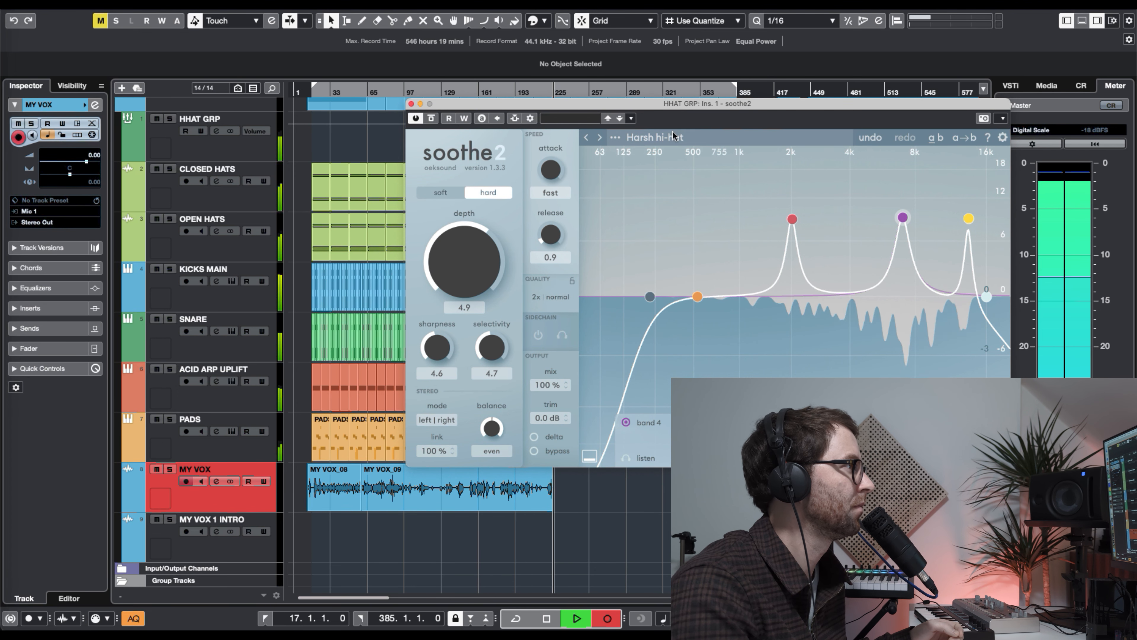
Step: Compare the full mix with soothe2 bypassed and active, and set its depth to about 2.1
{"action": "left_click", "coordinate": [431, 118]}
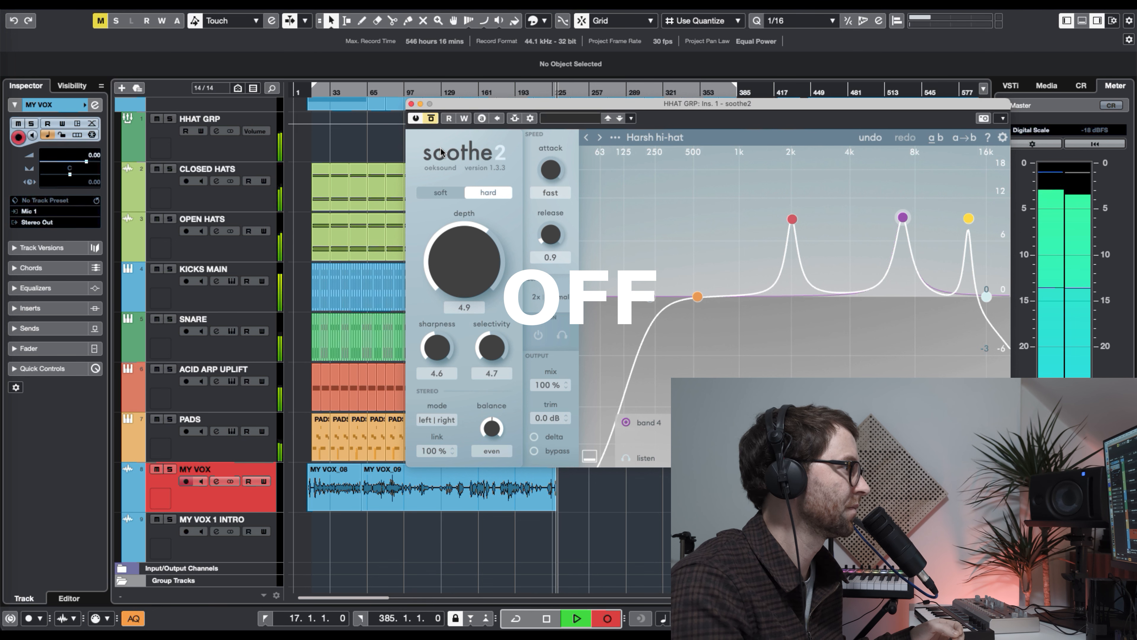
{"action": "left_click", "coordinate": [432, 118]}
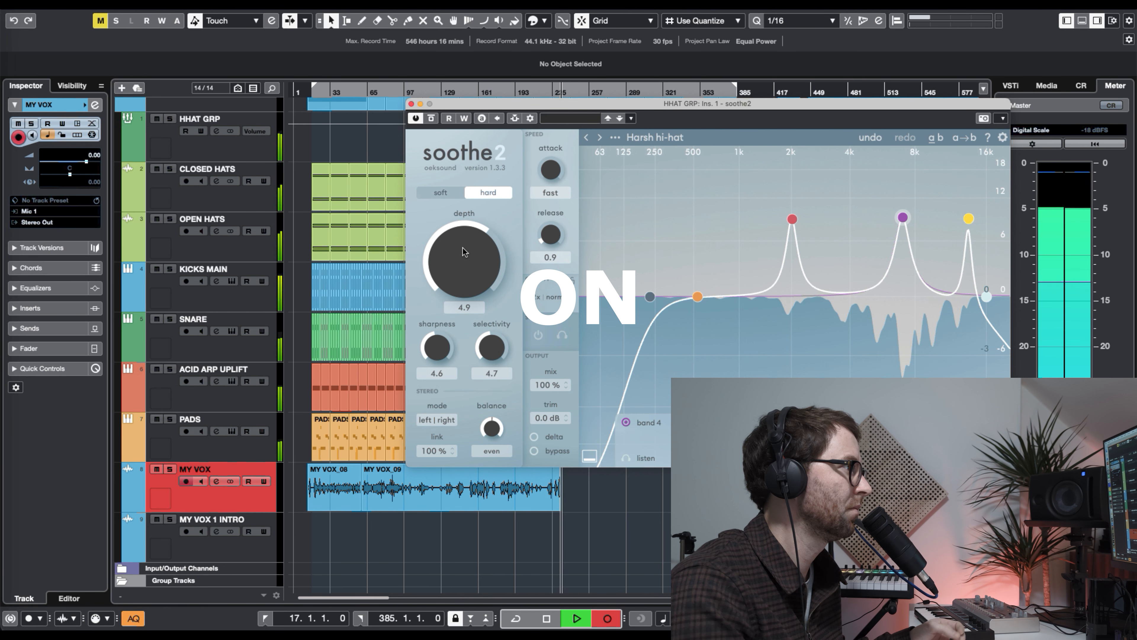
{"action": "left_click_drag", "start_coordinate": [462, 252], "coordinate": [460, 263]}
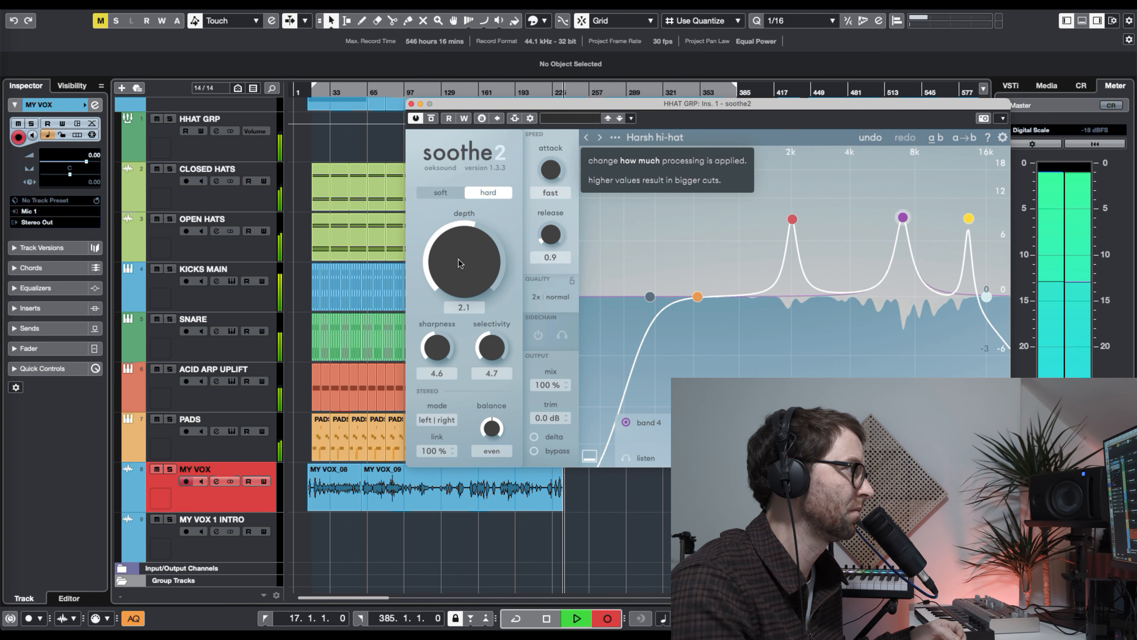